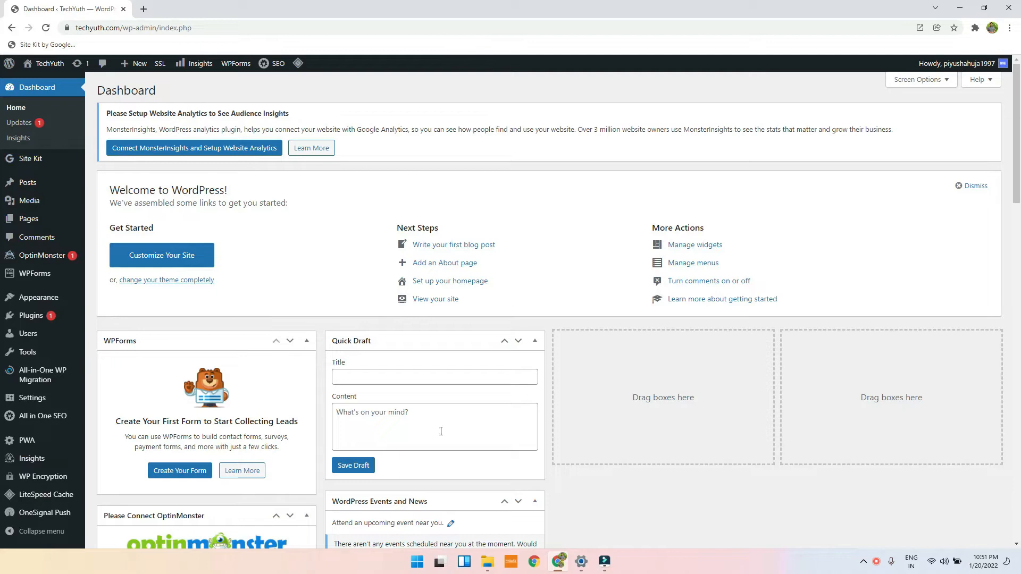
Step: Search the directory of new plugins for "cache" and look over the matching plugins
scroll(450, 309, down, 3)
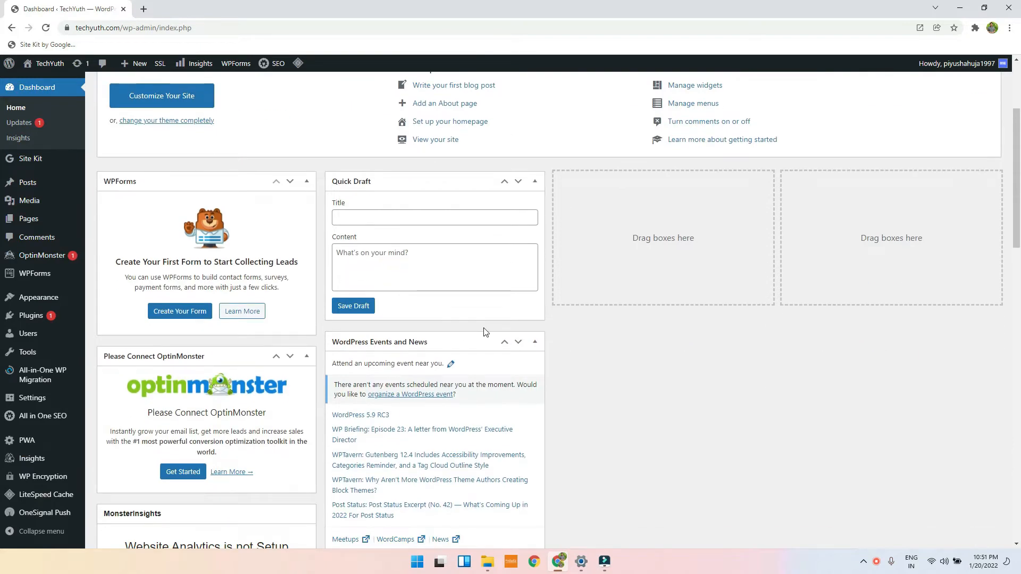
mouse_move(34, 282)
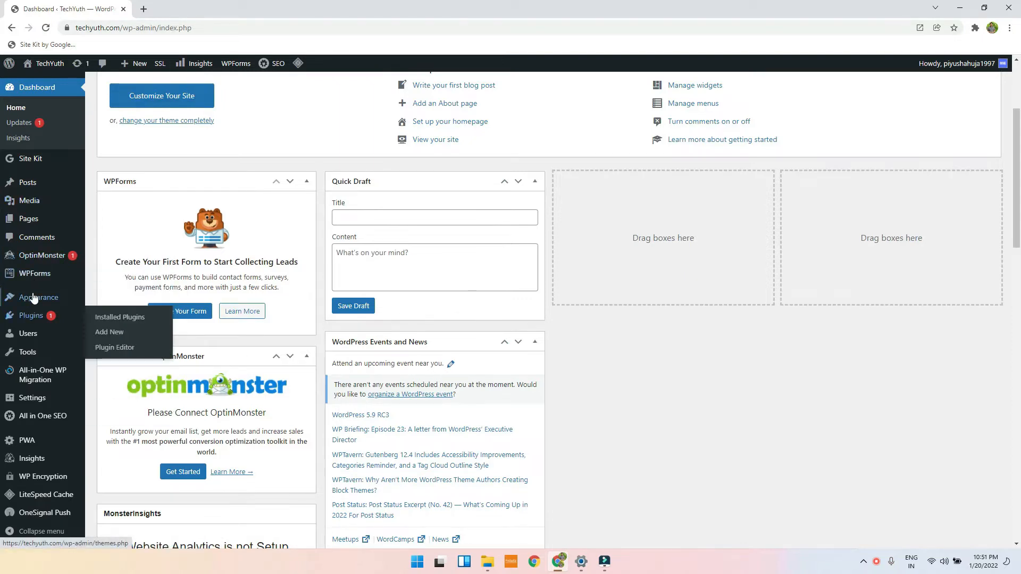
mouse_move(28, 315)
click(112, 335)
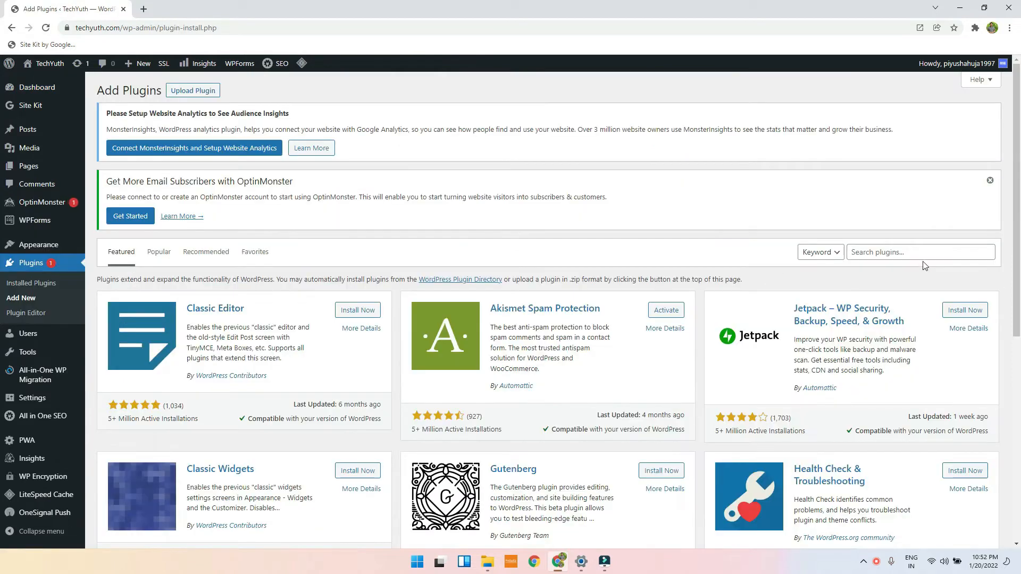
click(915, 254)
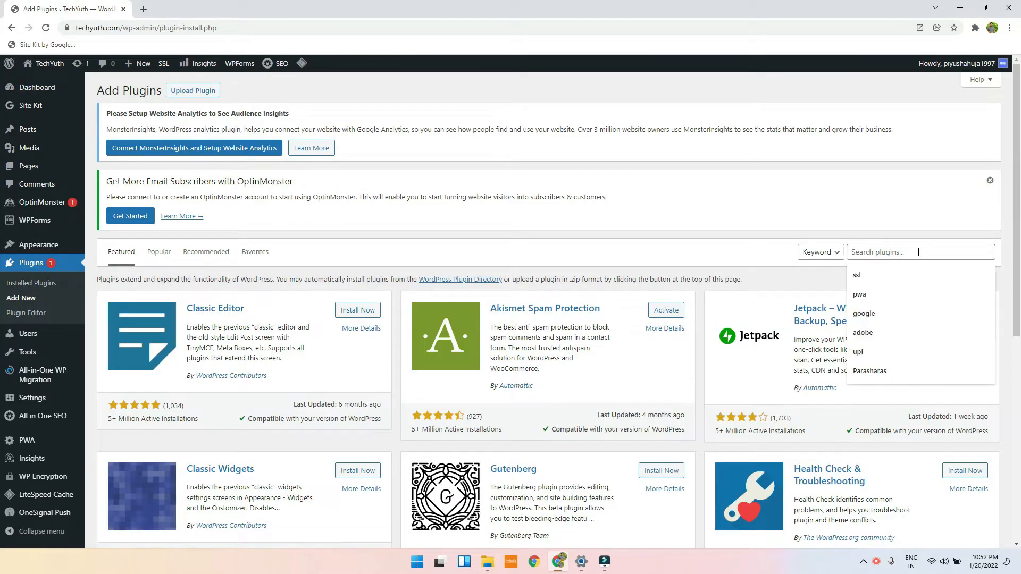
text(ca)
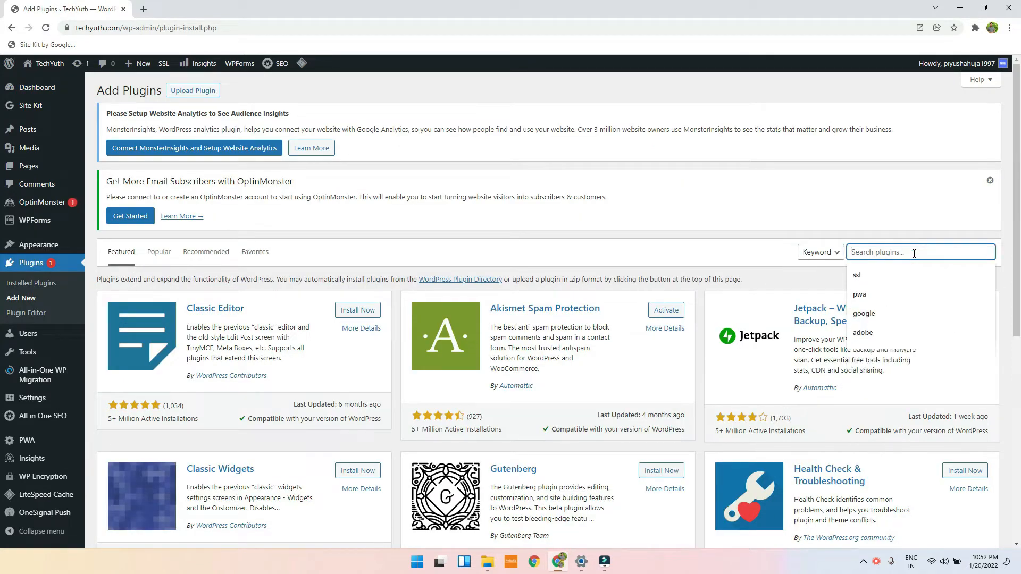
text(che)
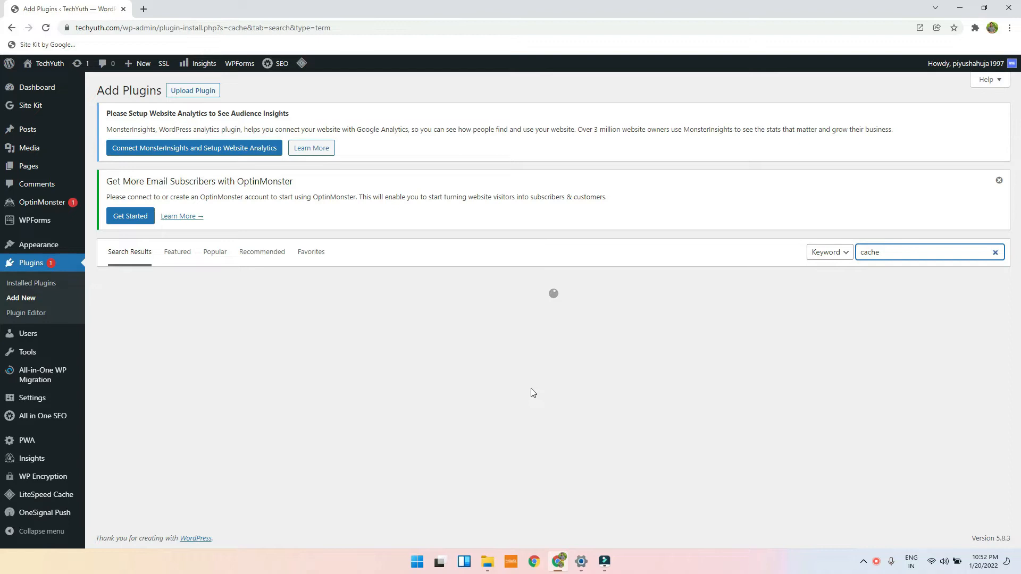
scroll(224, 290, down, 2)
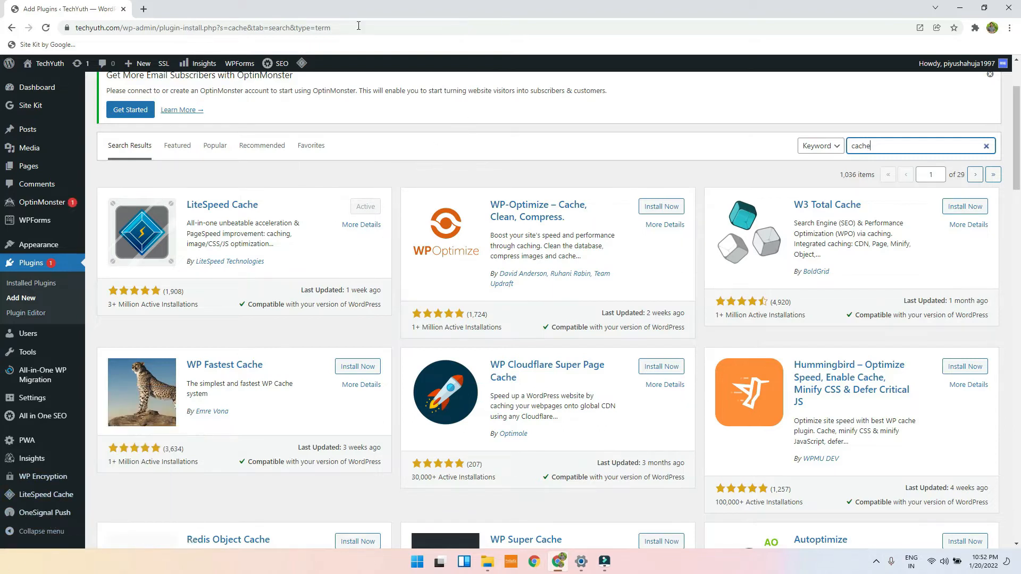
Step: Open the LiteSpeed Cache dashboard and review its usage statistics and cache status
mouse_move(47, 497)
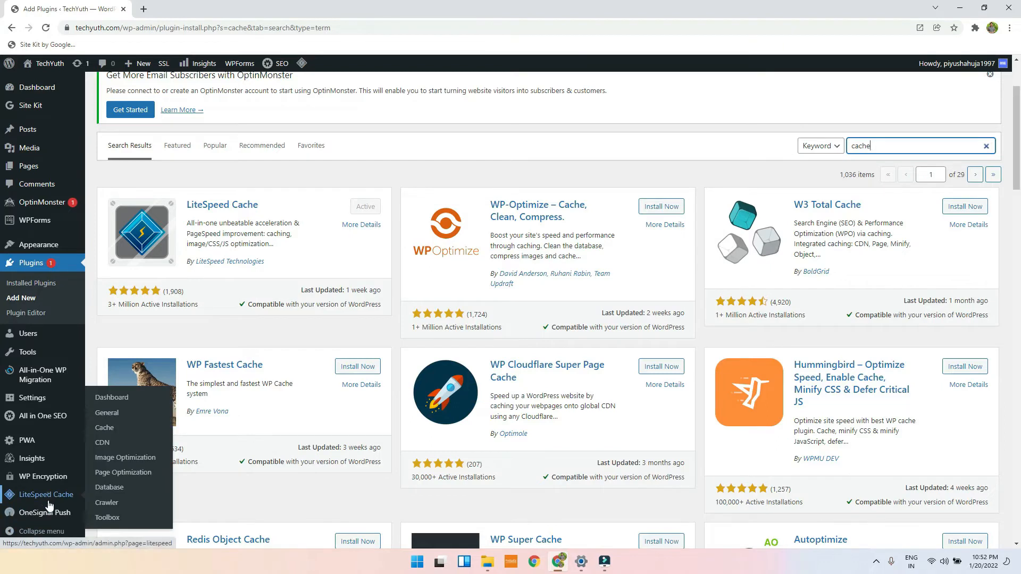
click(48, 499)
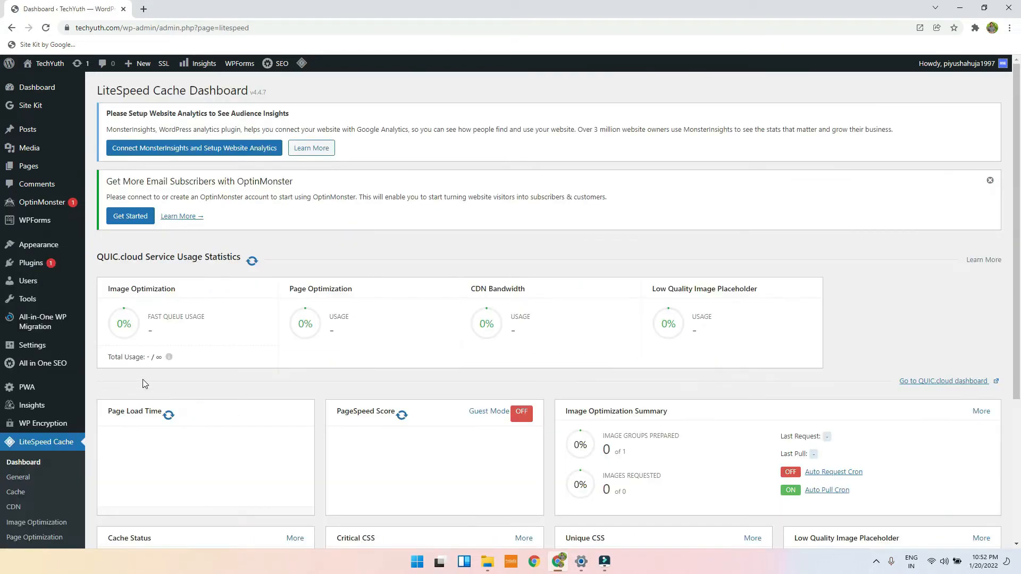
scroll(321, 256, down, 4)
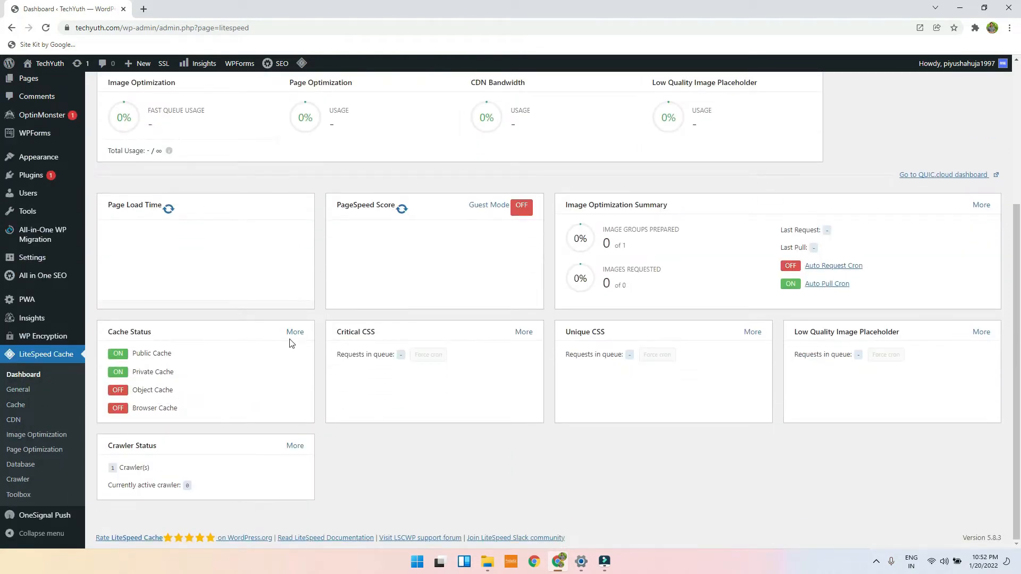
Step: Review LiteSpeed Cache's general settings, from Automatically Upgrade through Guest Mode to Notifications
click(26, 391)
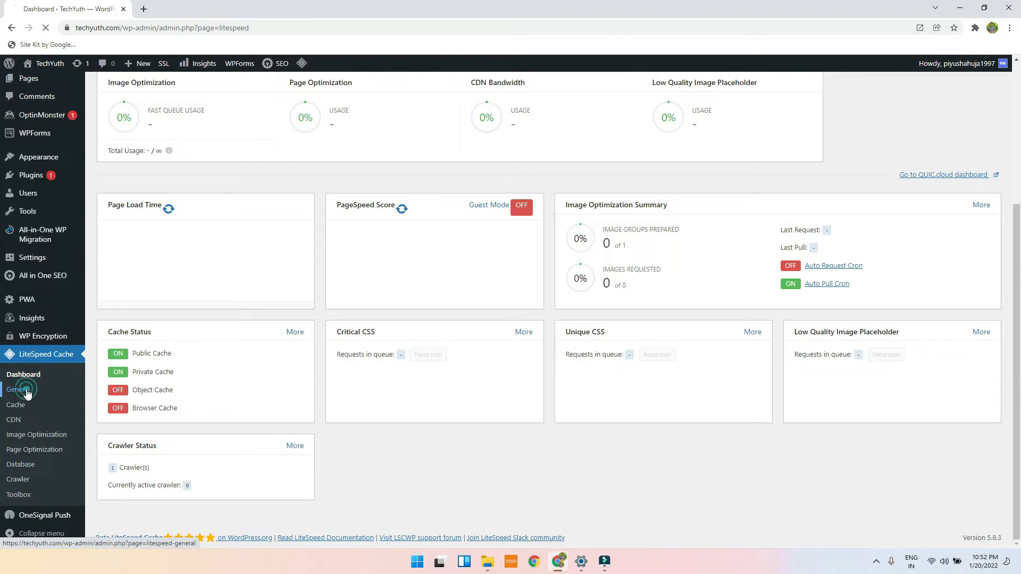
scroll(373, 224, down, 3)
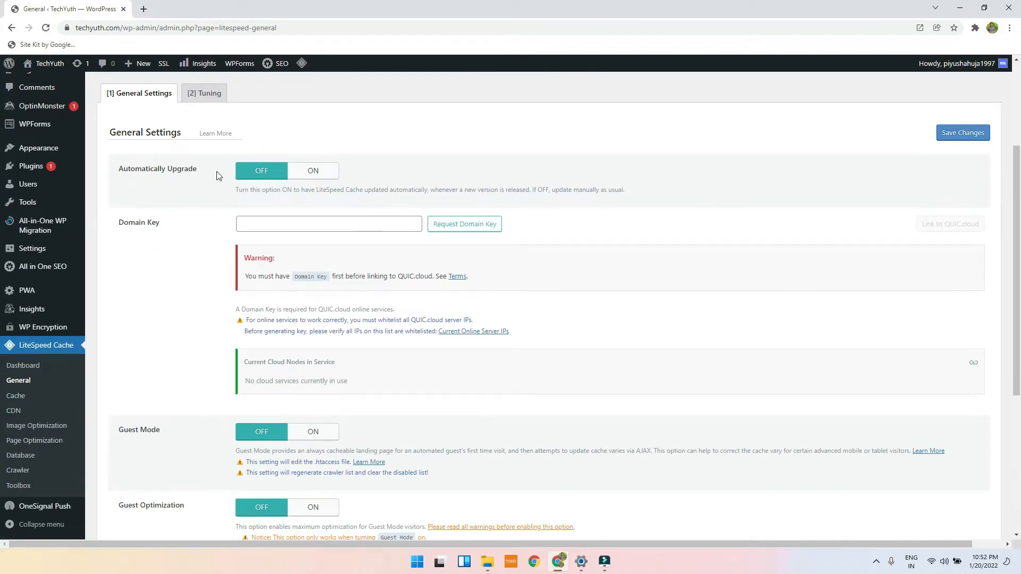
scroll(232, 173, down, 2)
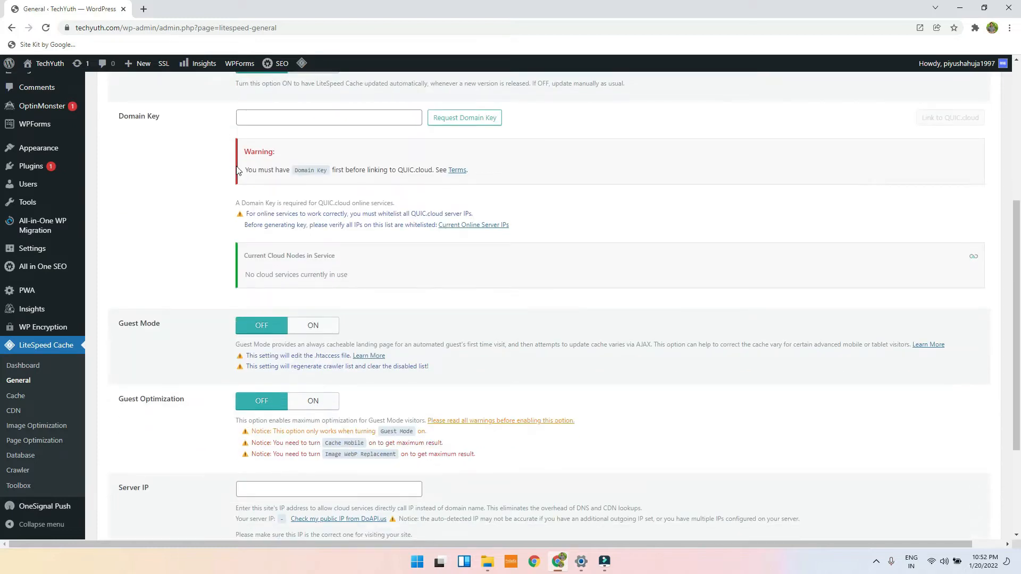
scroll(267, 349, down, 2)
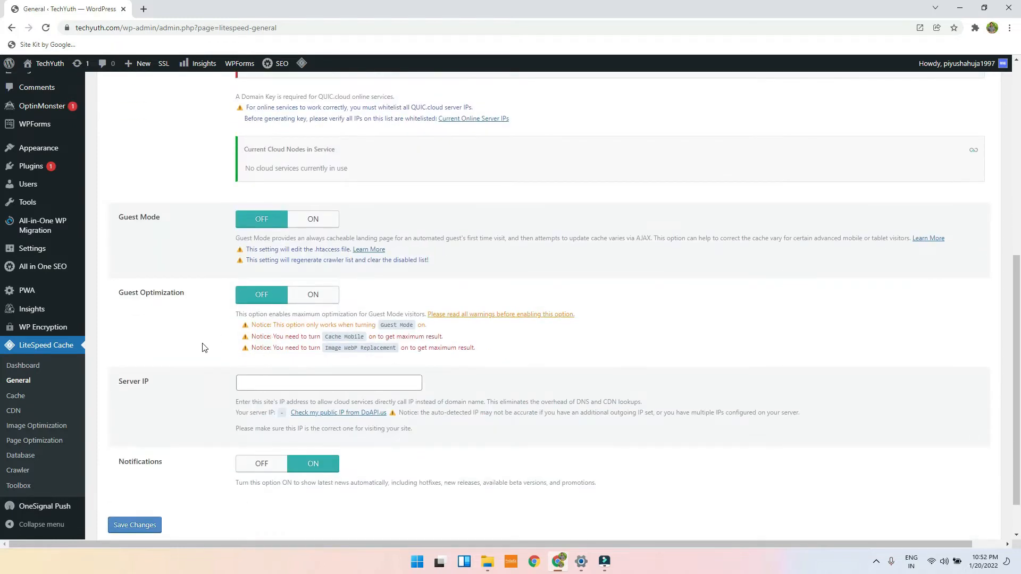
scroll(202, 348, down, 1)
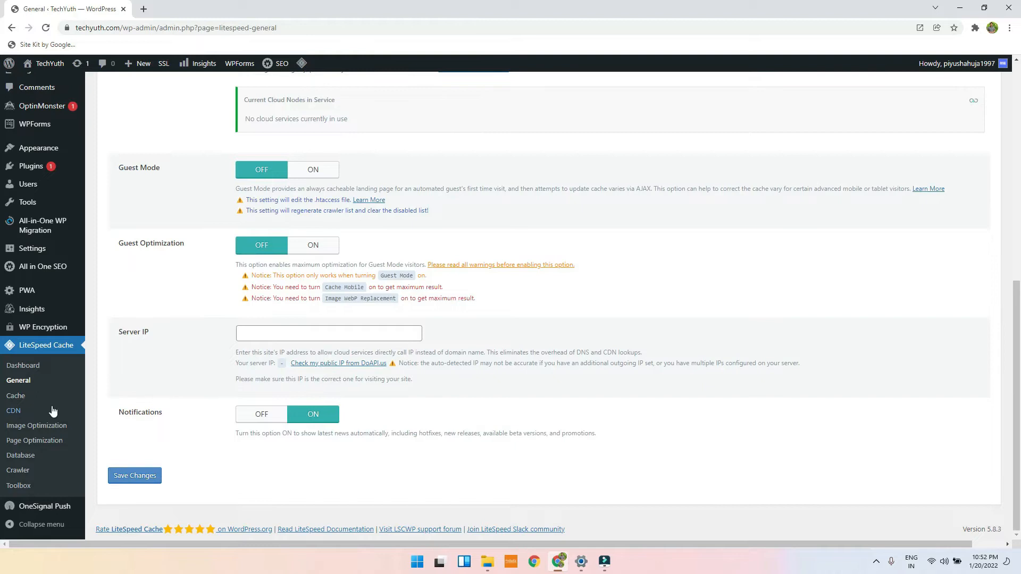
Step: Turn on Cache Mobile in LiteSpeed's cache control settings and save the changes
click(31, 400)
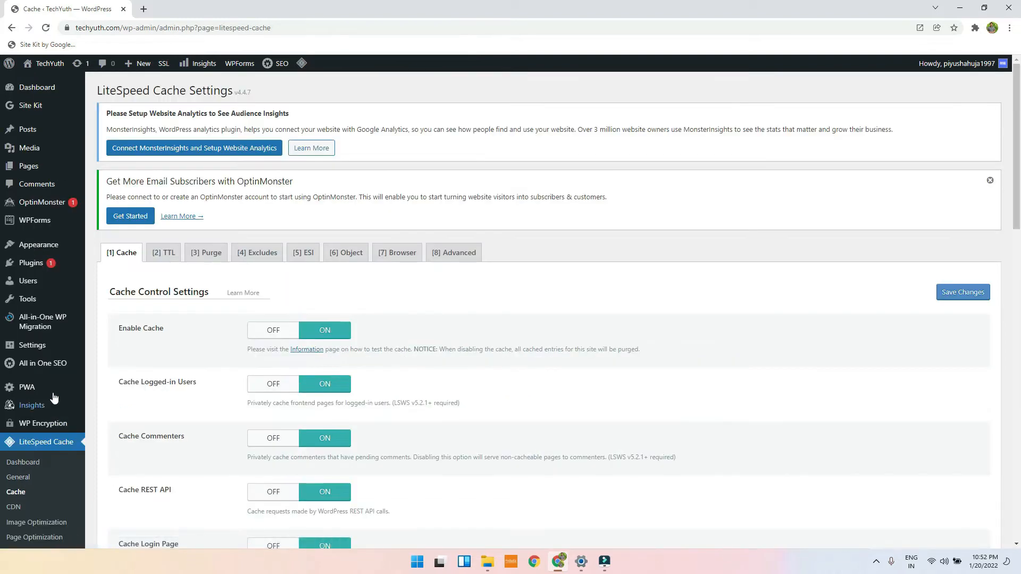
scroll(189, 291, down, 2)
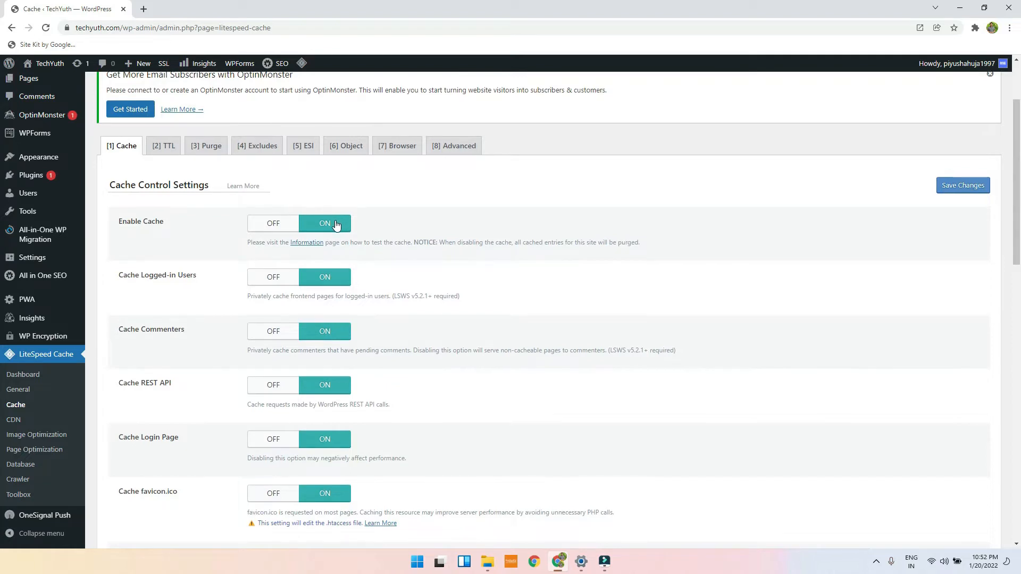
scroll(336, 225, down, 1)
scroll(388, 218, down, 4)
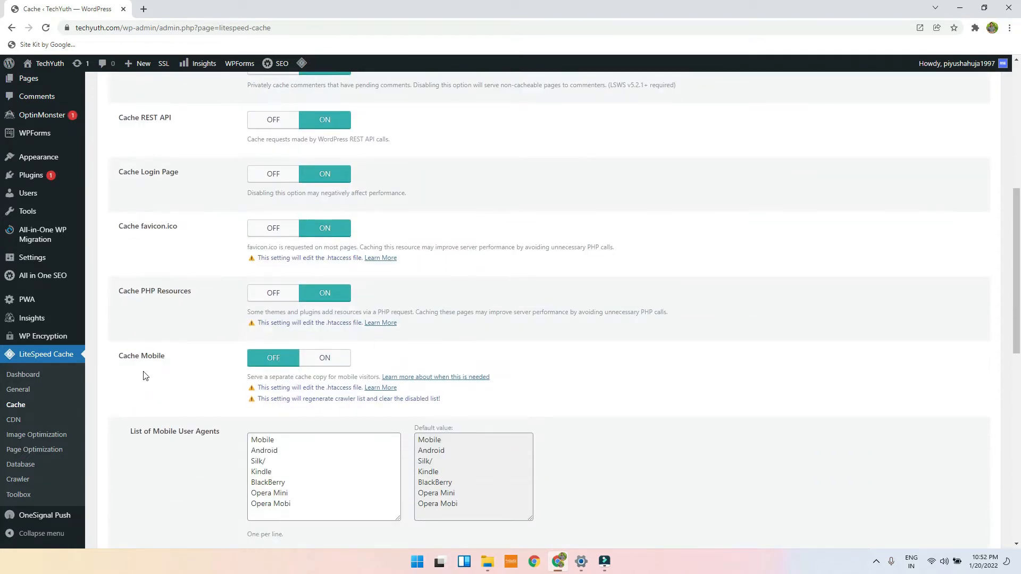
drag(127, 360, 192, 367)
click(340, 367)
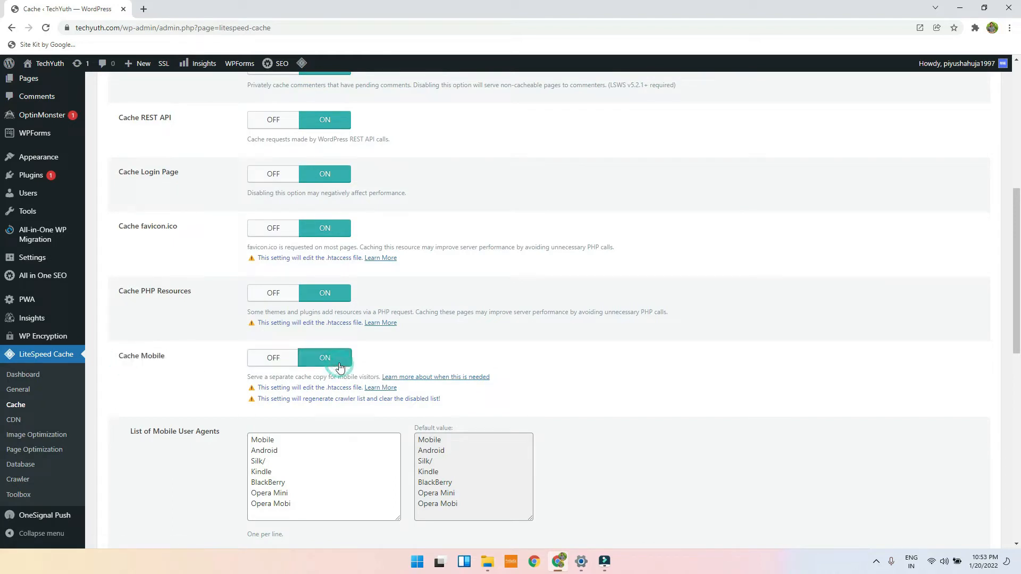
scroll(431, 361, down, 4)
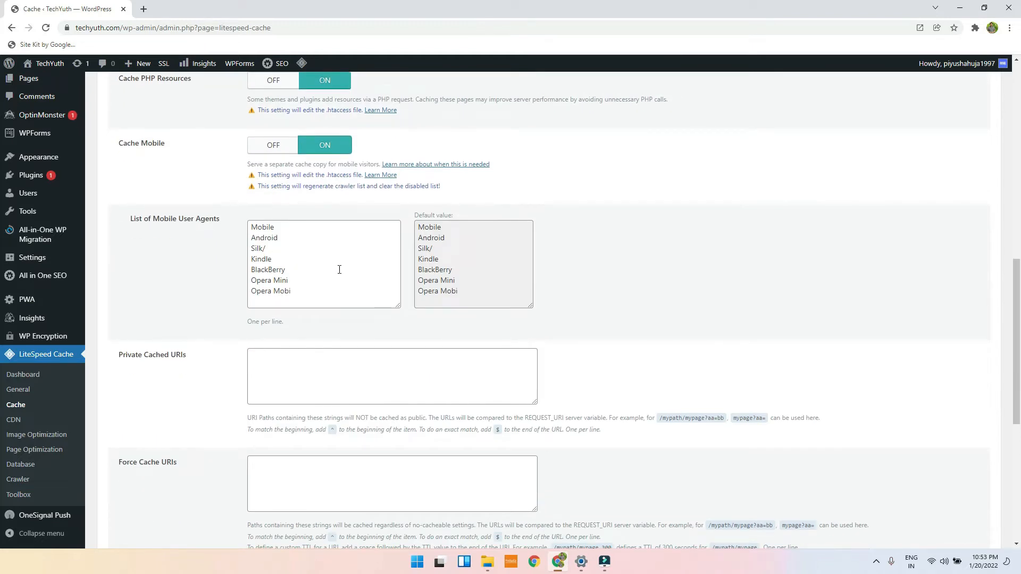
scroll(339, 270, down, 6)
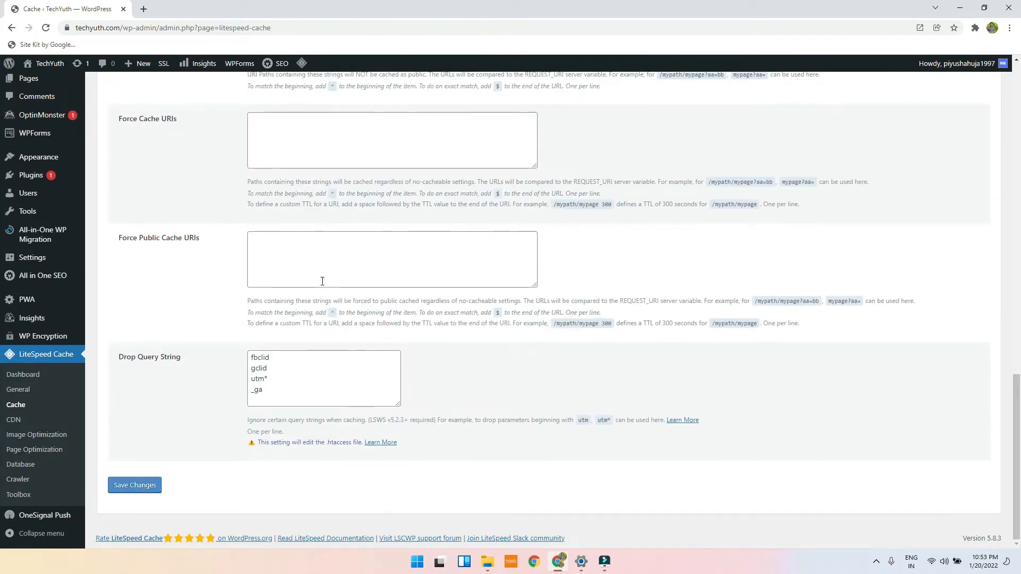
click(135, 485)
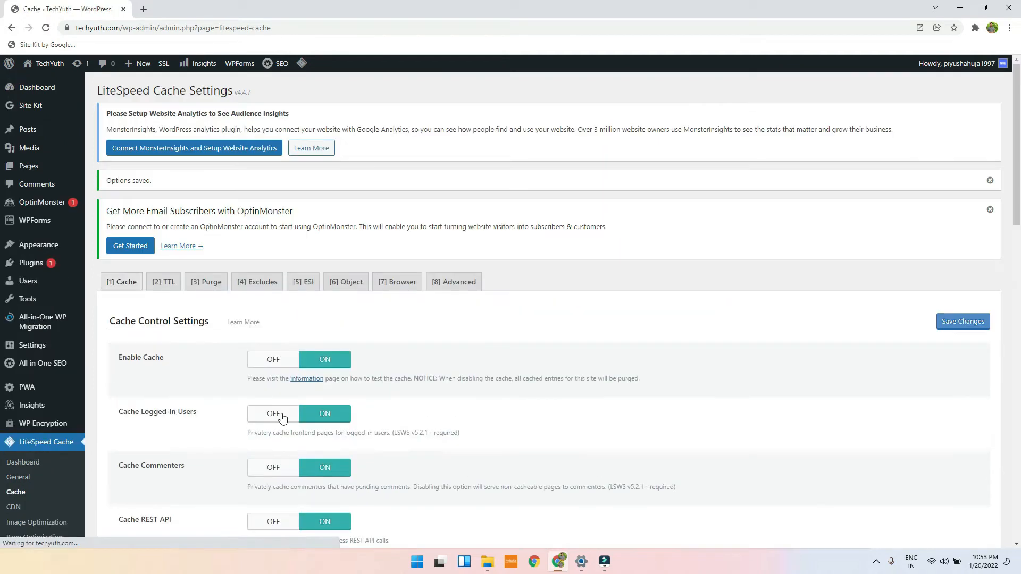
Step: Check LiteSpeed's CDN page and review the default TTL values in the cache settings
click(11, 511)
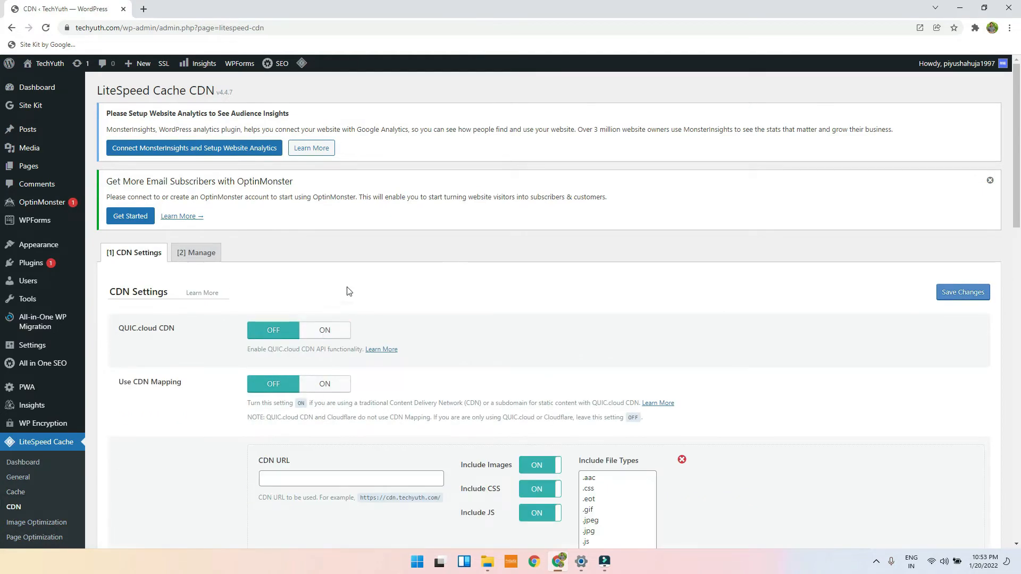
click(16, 493)
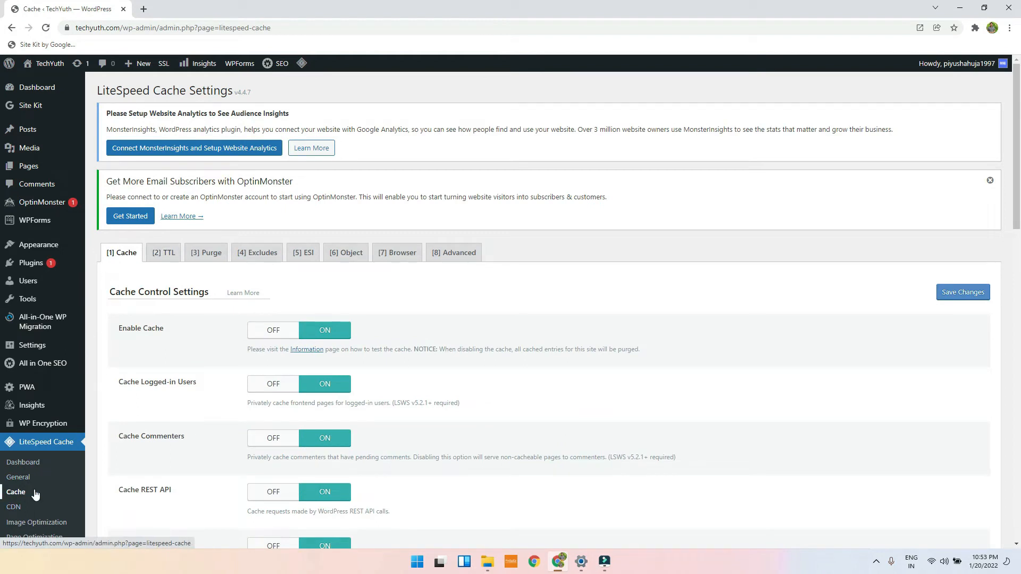
click(164, 252)
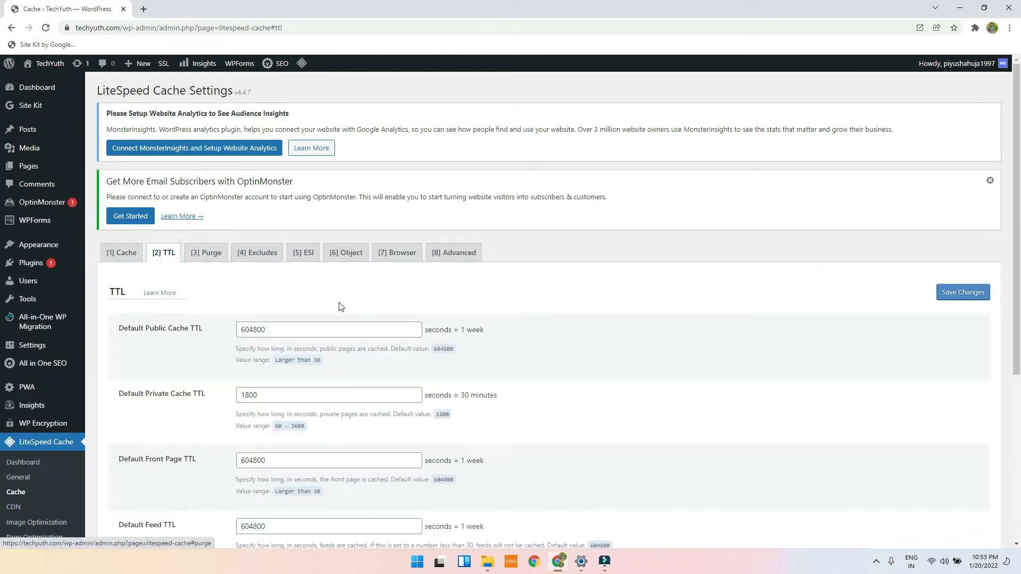
scroll(338, 304, down, 2)
scroll(339, 303, down, 1)
scroll(422, 314, down, 2)
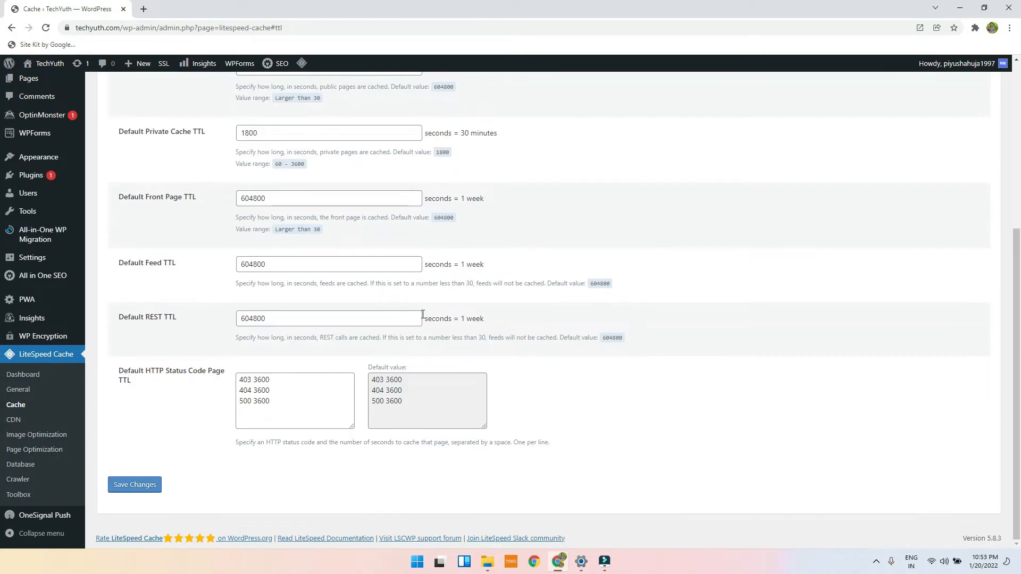
Step: Review the purge settings, including the auto purge rules, Serve Stale, scheduled purge and Purge All Hooks
scroll(389, 327, up, 5)
click(205, 203)
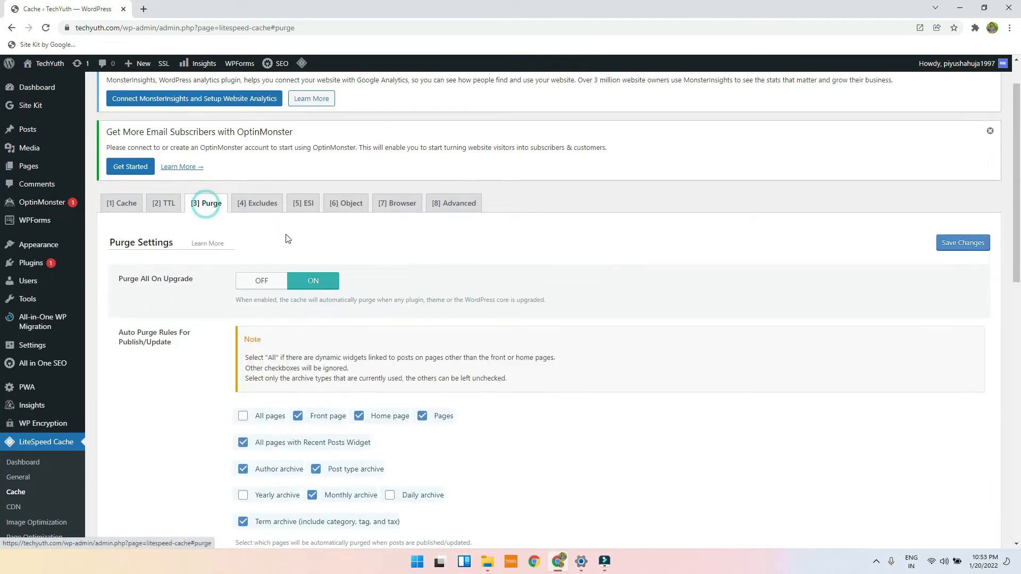
scroll(295, 233, down, 3)
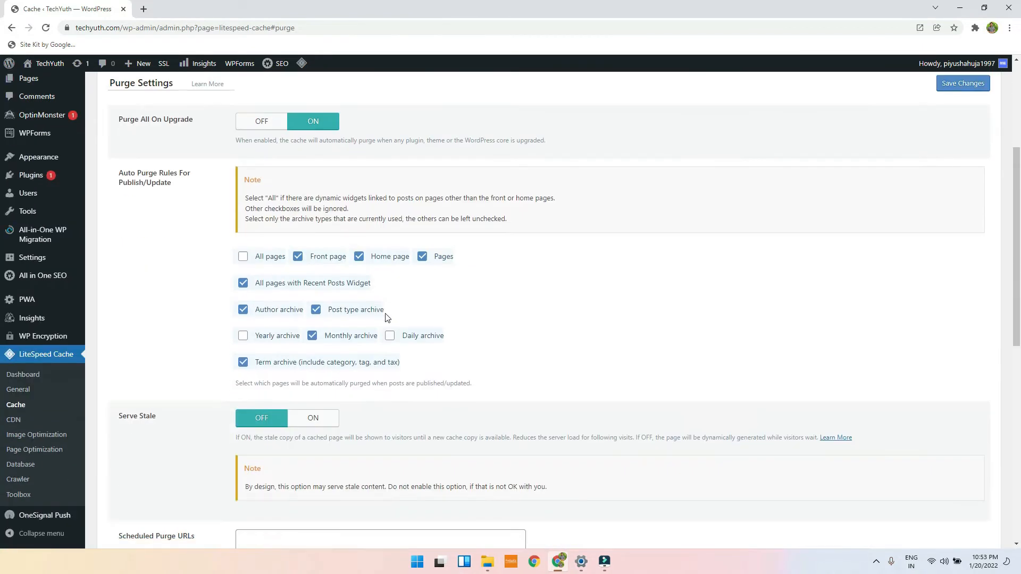
scroll(556, 333, down, 6)
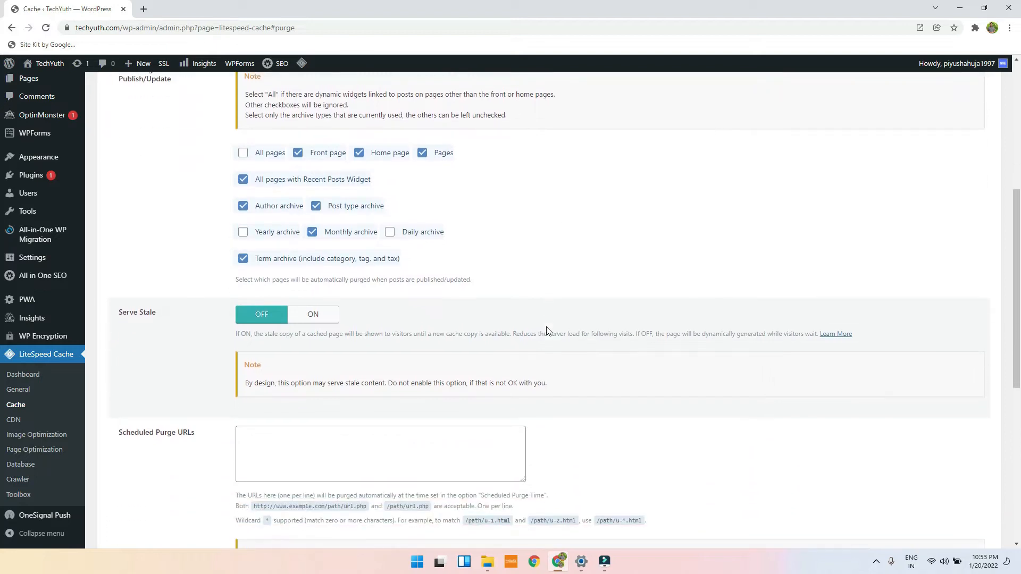
scroll(534, 308, up, 2)
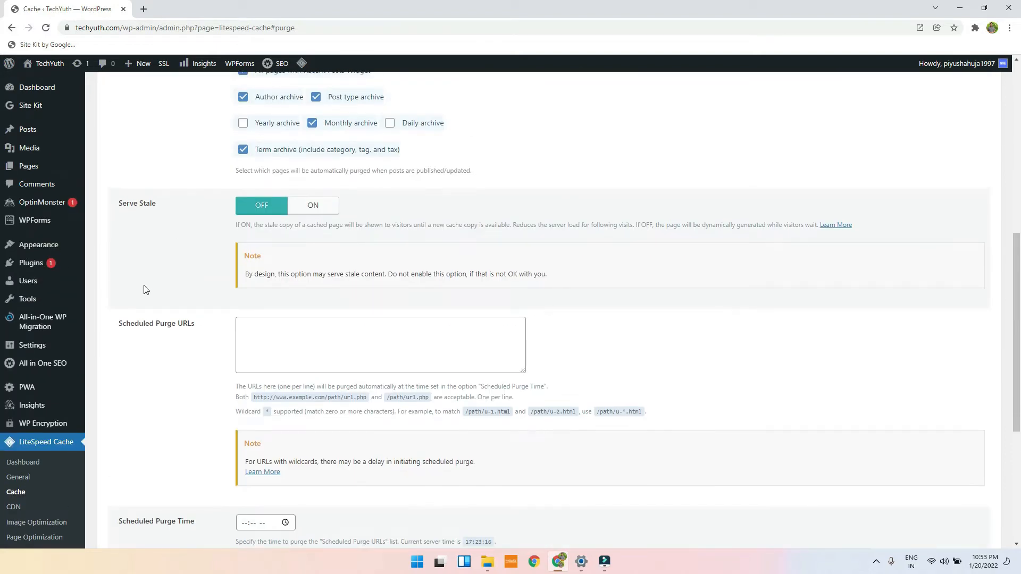
scroll(393, 406, down, 4)
scroll(383, 296, down, 1)
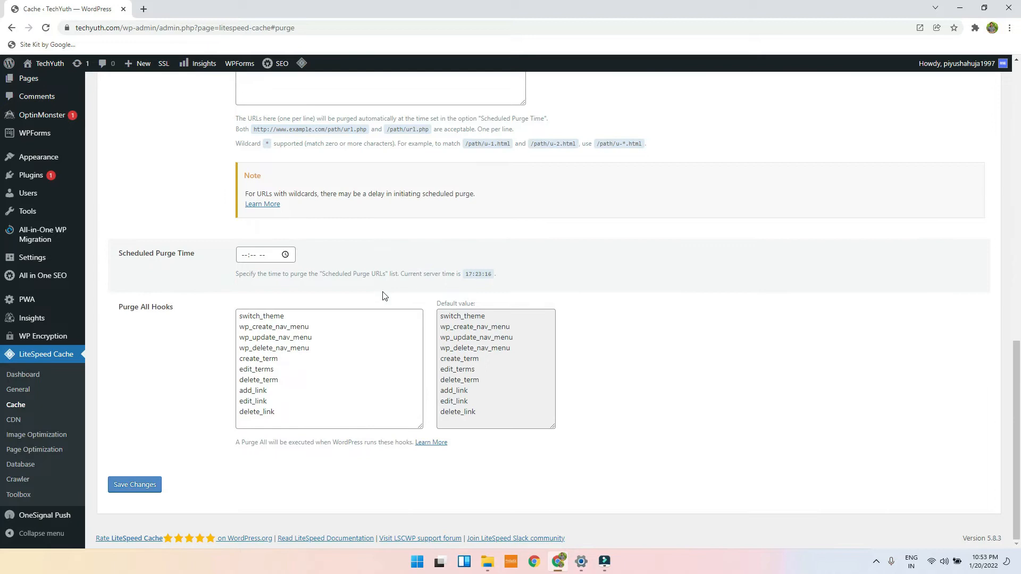
Step: Review the exclude settings for URIs, query strings, categories and tags that should not be cached
scroll(384, 296, up, 10)
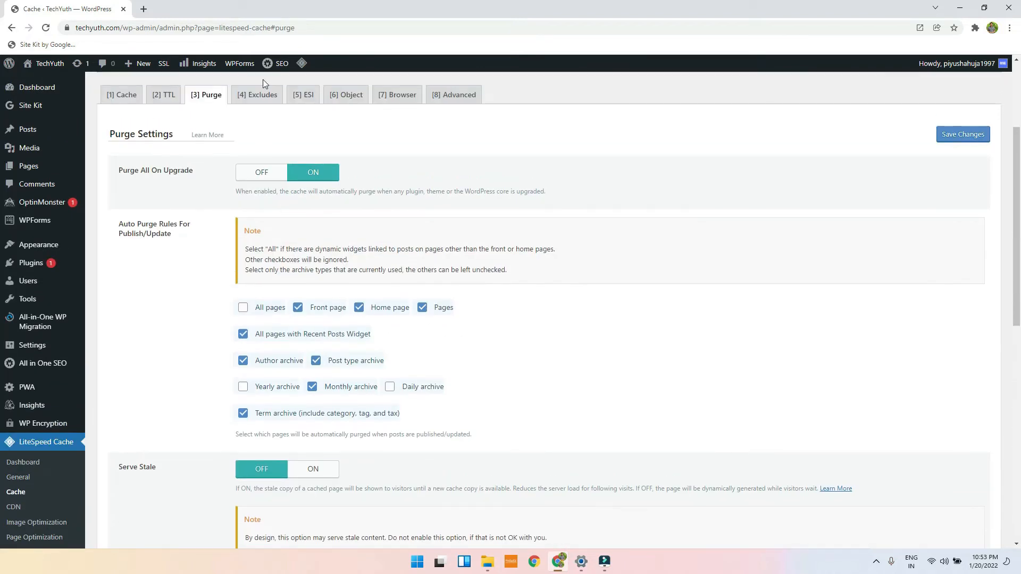
click(260, 95)
scroll(260, 151, down, 4)
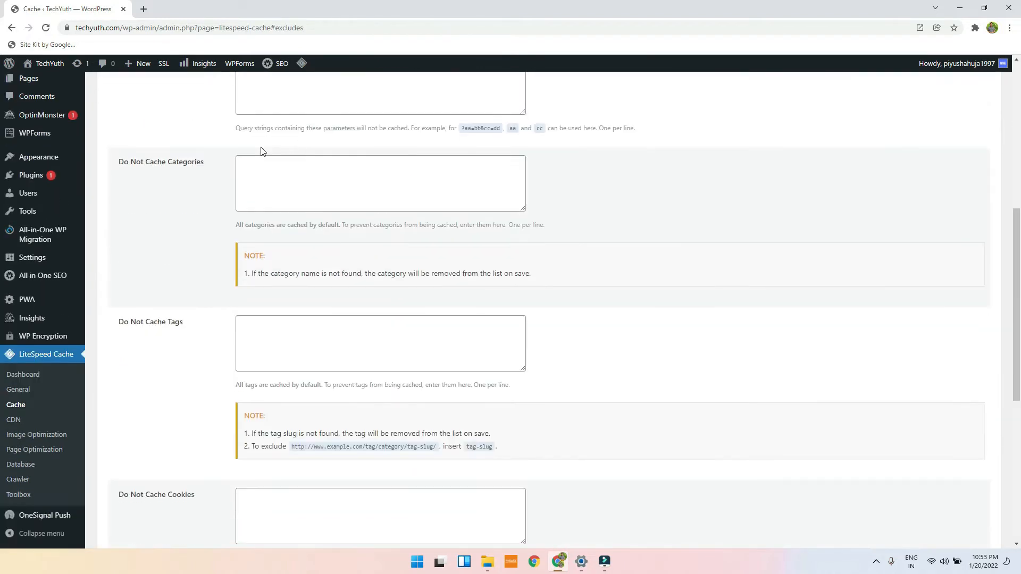
scroll(261, 151, up, 5)
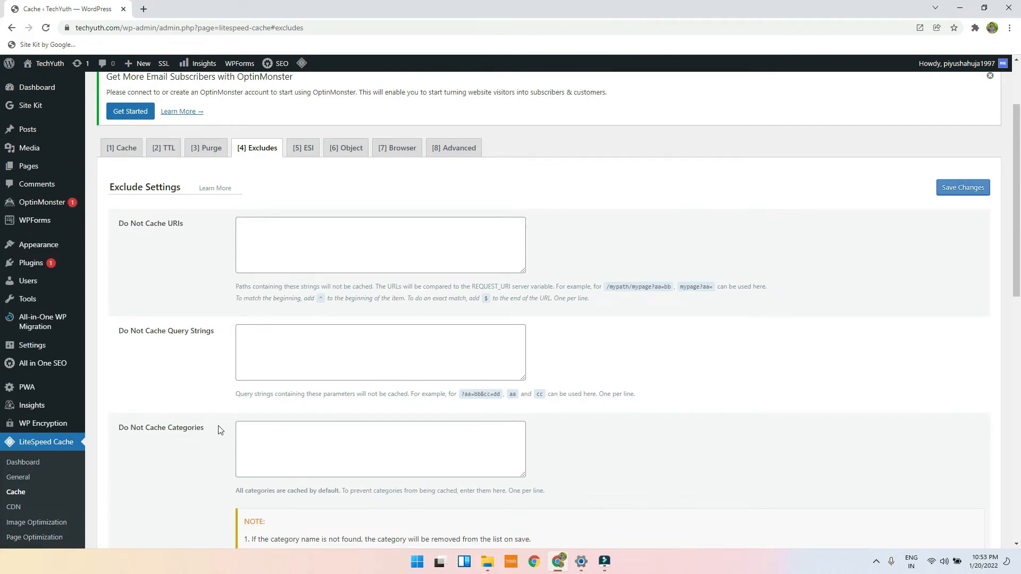
Step: Open techyuth.com in a new browser tab, view its Hello world! post and decline the notification request
click(143, 9)
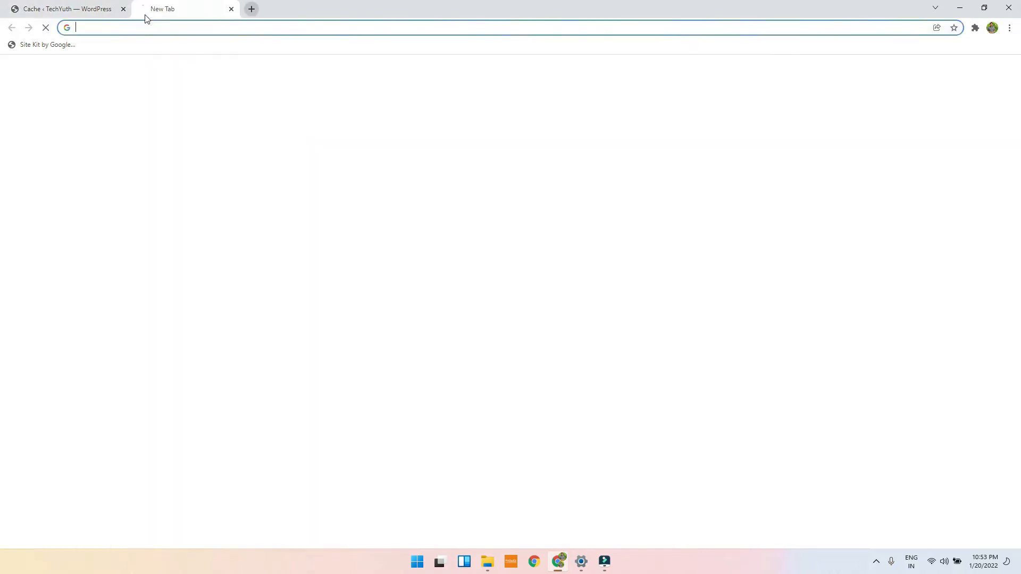
text(n)
key(BackSpace)
key(BackSpace)
text(t)
key(Return)
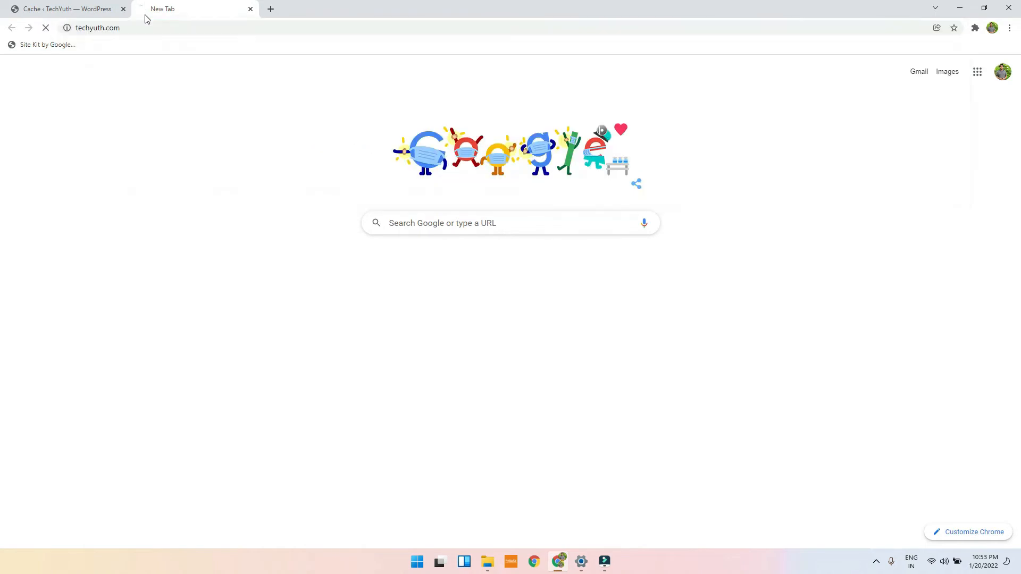
click(403, 226)
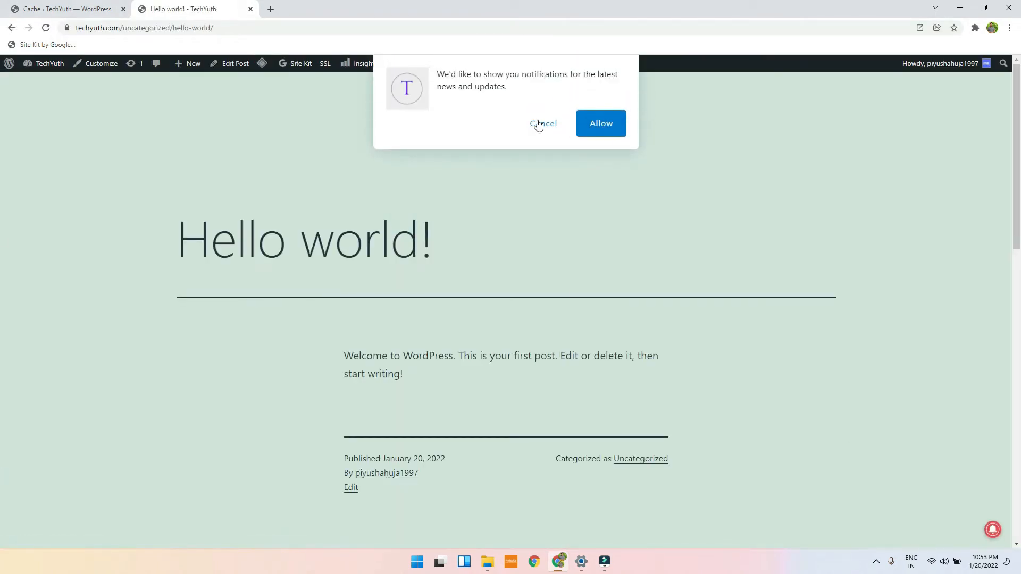
click(543, 124)
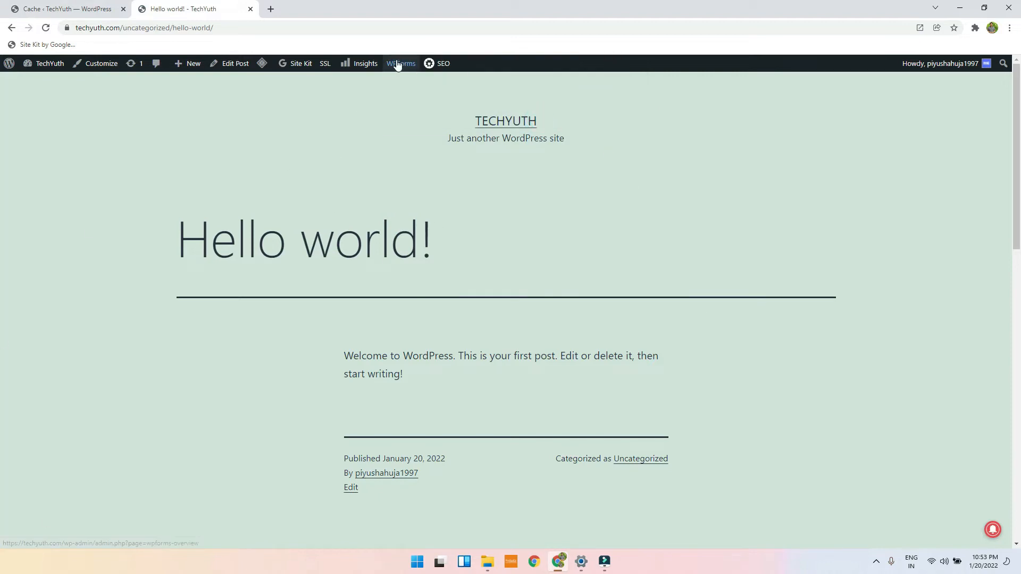
Step: Reload the Hello world! post and examine the LiteSpeed purge options available for it in the admin bar
click(46, 32)
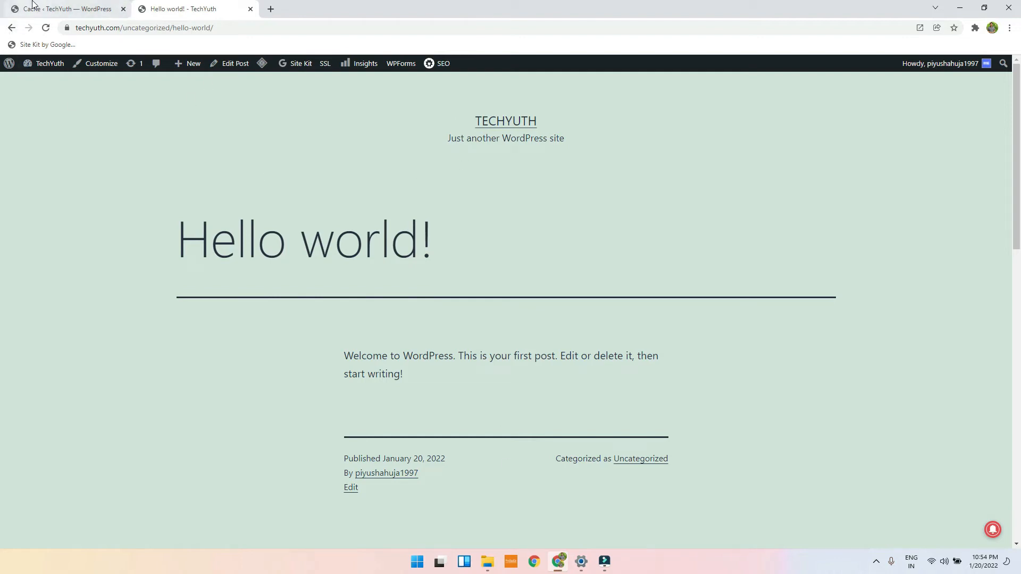
click(45, 27)
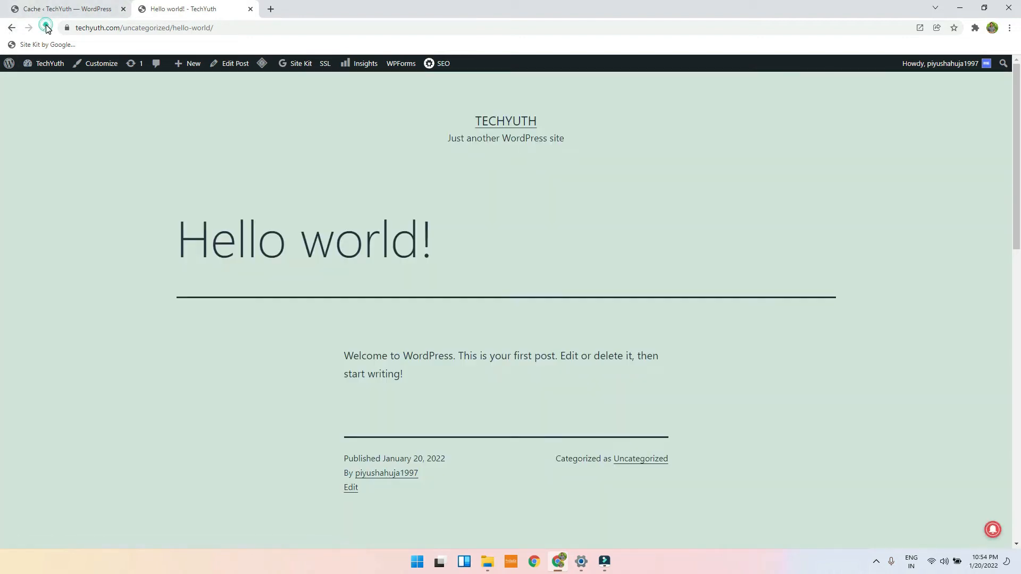
click(48, 30)
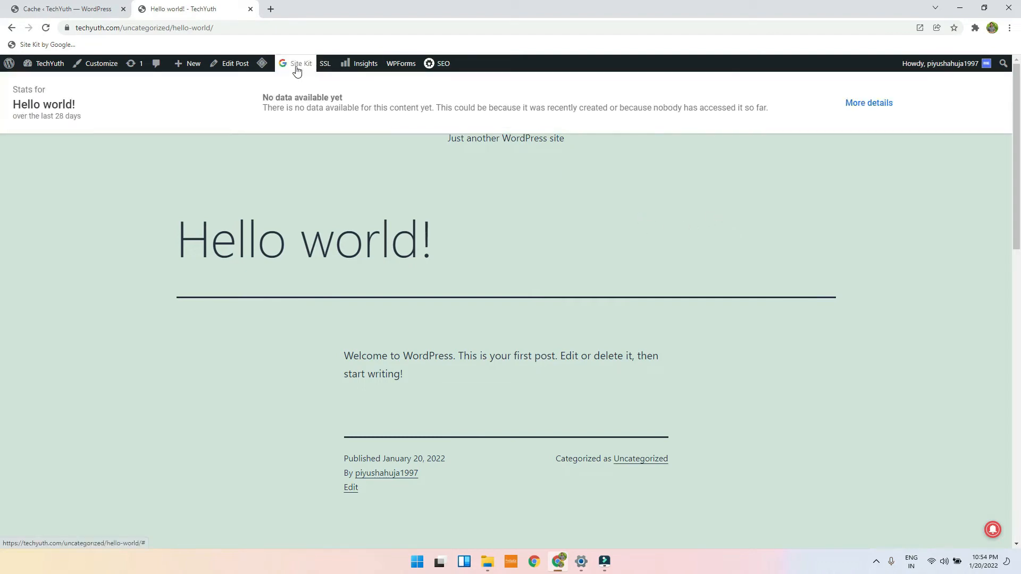
mouse_move(262, 68)
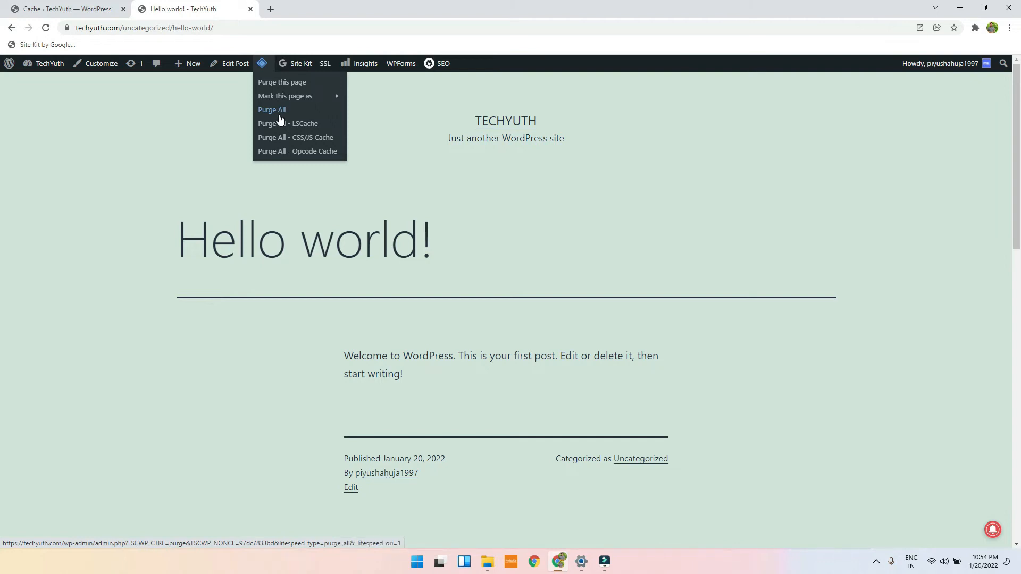
Step: Return to the LiteSpeed cache settings and review the ESI and Object Cache settings
click(77, 7)
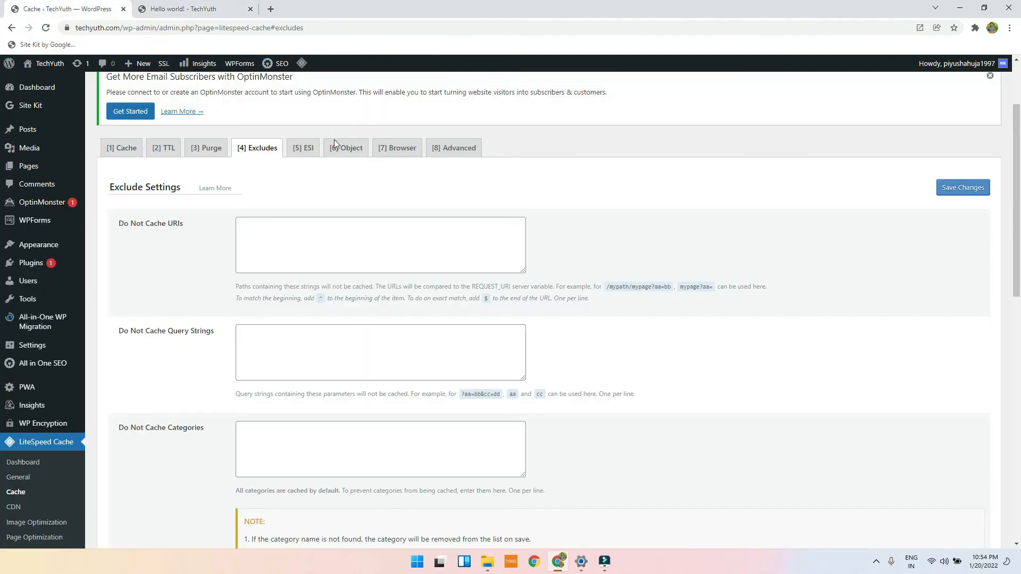
click(303, 147)
scroll(426, 285, down, 5)
scroll(404, 282, up, 5)
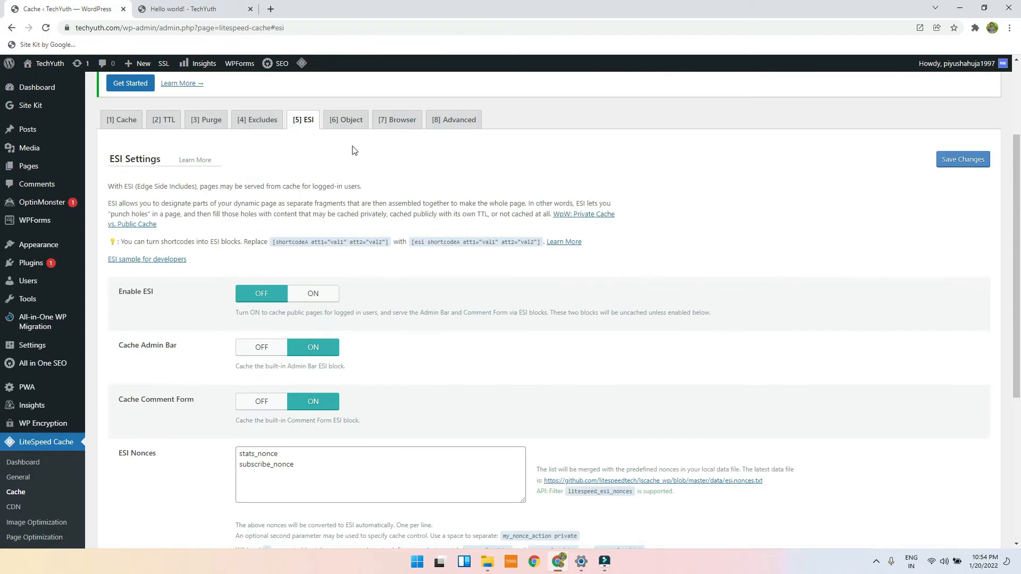
click(346, 123)
scroll(439, 188, down, 7)
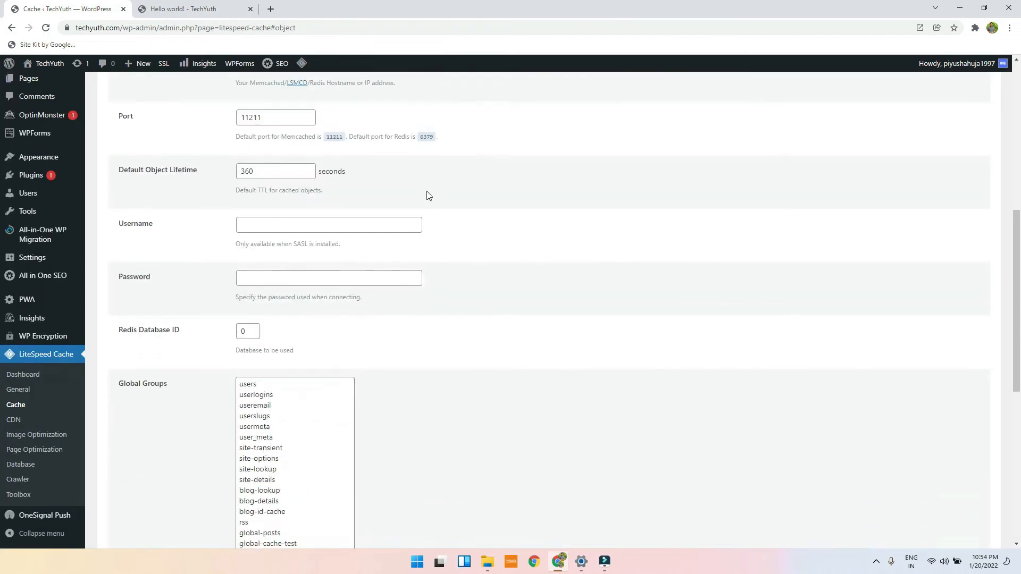
scroll(439, 189, up, 5)
scroll(440, 187, up, 4)
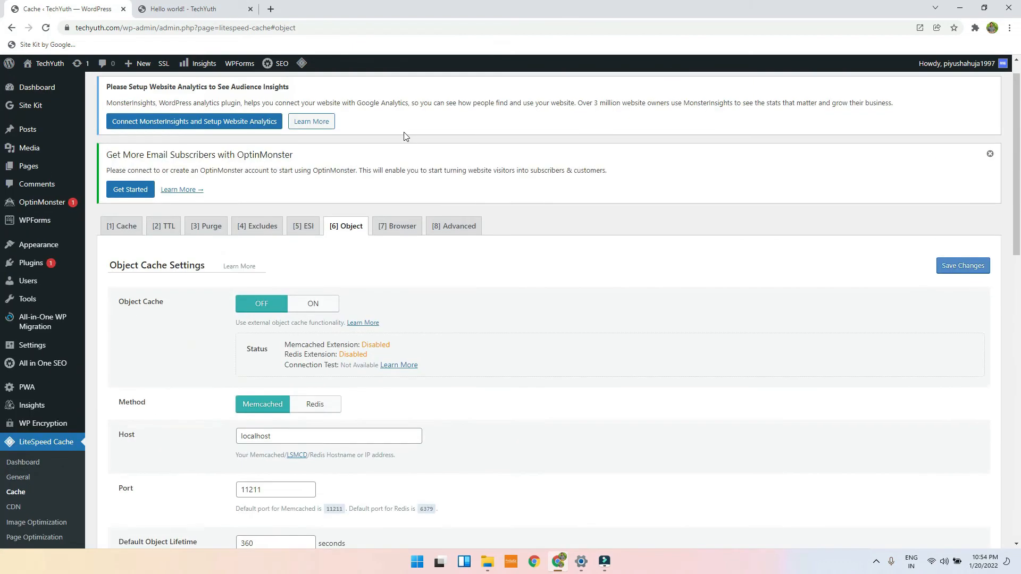
Step: Read the Browser Cache description, switch Browser Cache on, and check the Advanced settings
click(400, 228)
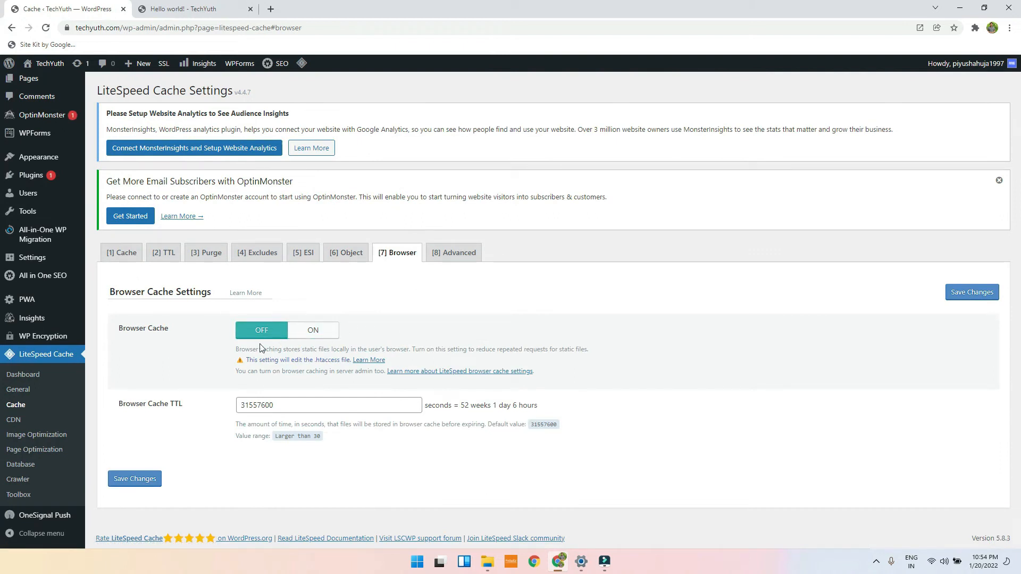
drag(241, 351, 598, 349)
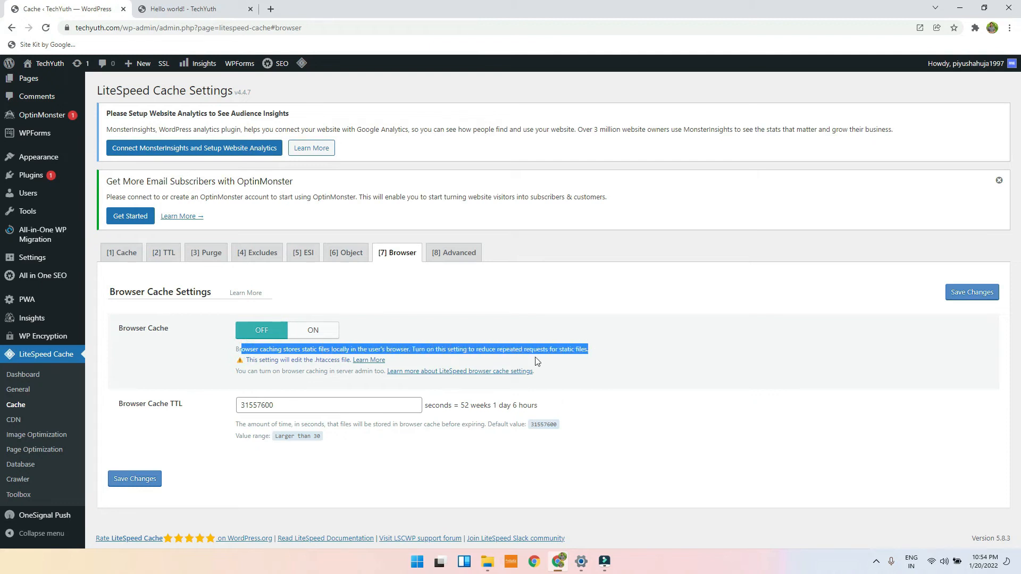
click(497, 349)
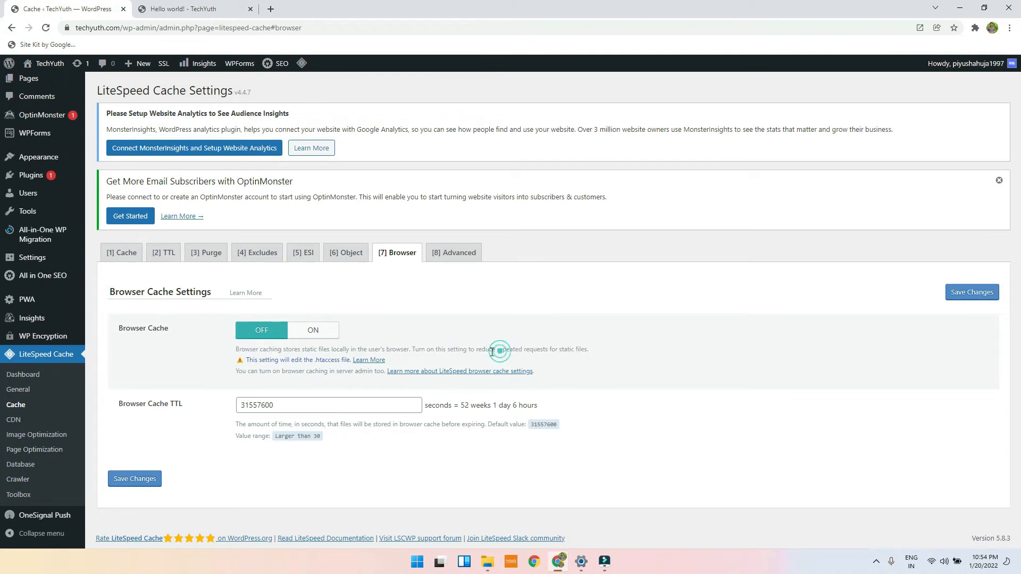
click(310, 330)
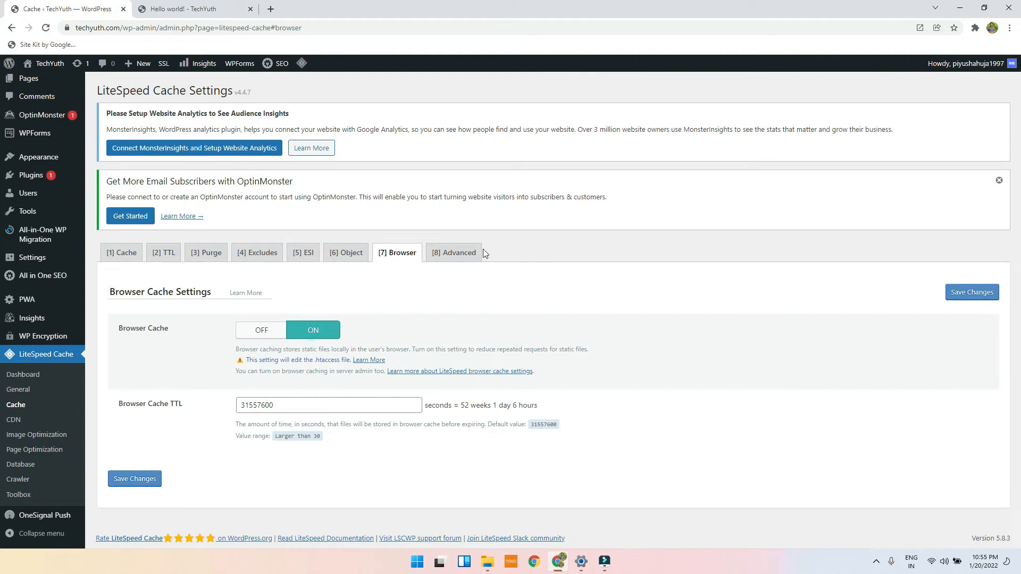
click(453, 261)
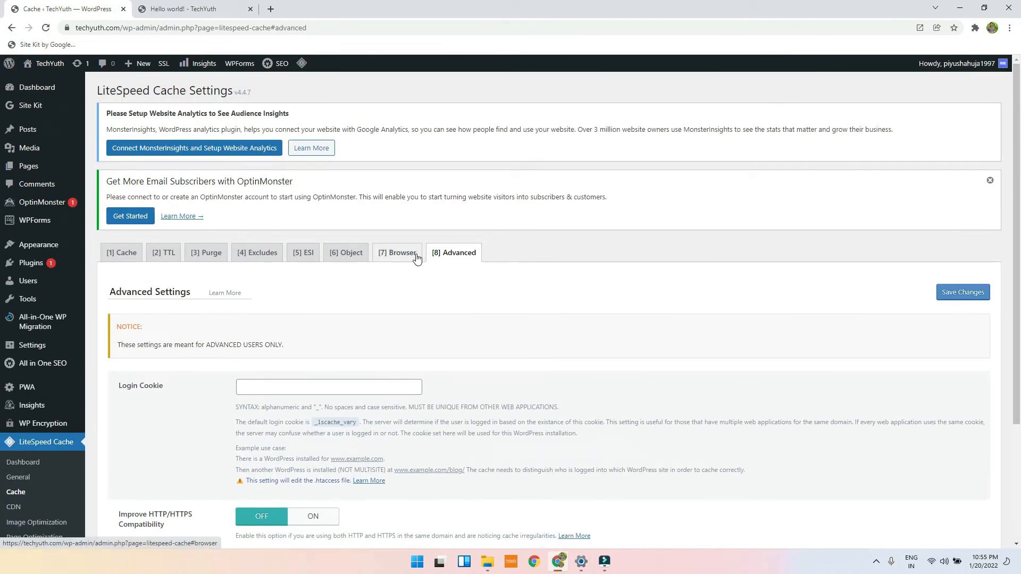
click(417, 258)
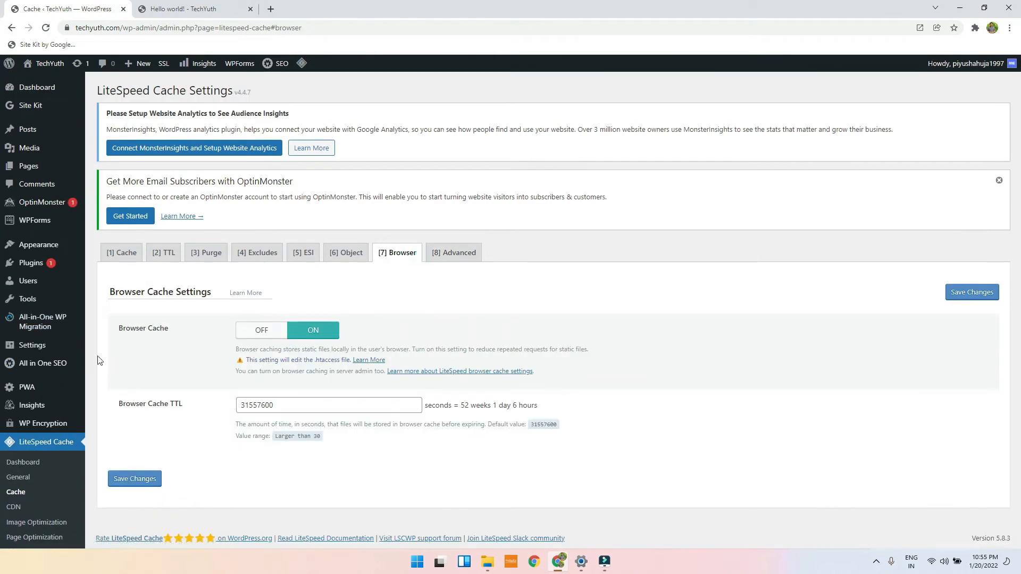
Step: Switch Enable Cache off in the cache control settings and save the changes
click(125, 255)
click(255, 337)
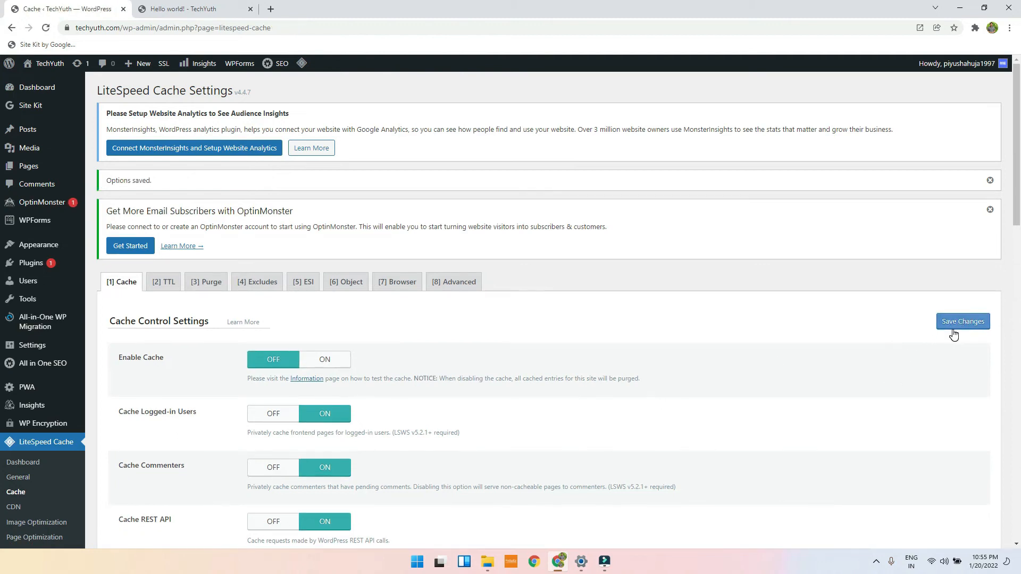
click(950, 330)
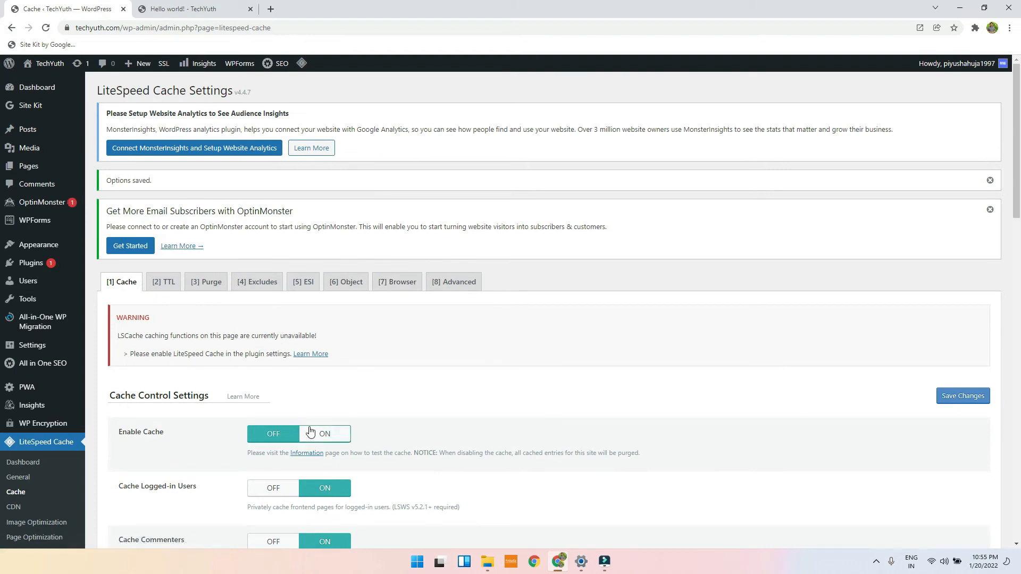
Step: Switch Browser Cache off, read the warning about enabling LiteSpeed Cache, and save the changes
click(403, 282)
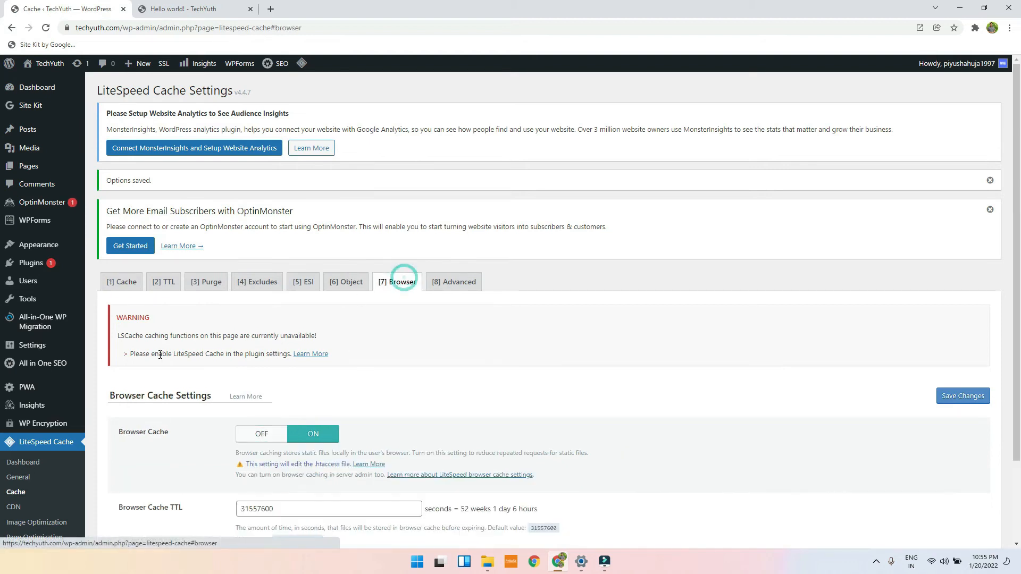
click(259, 435)
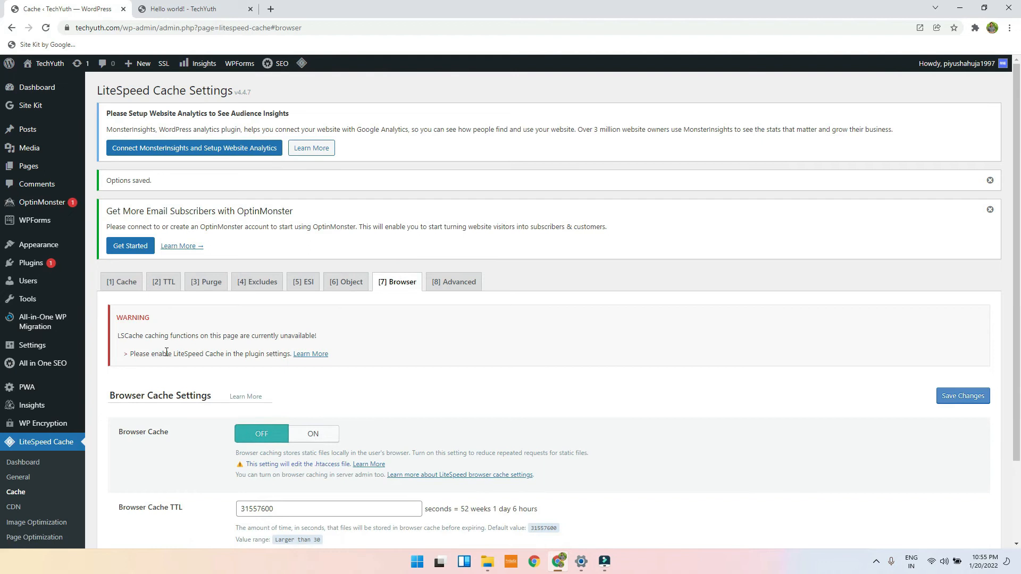
drag(172, 355, 286, 354)
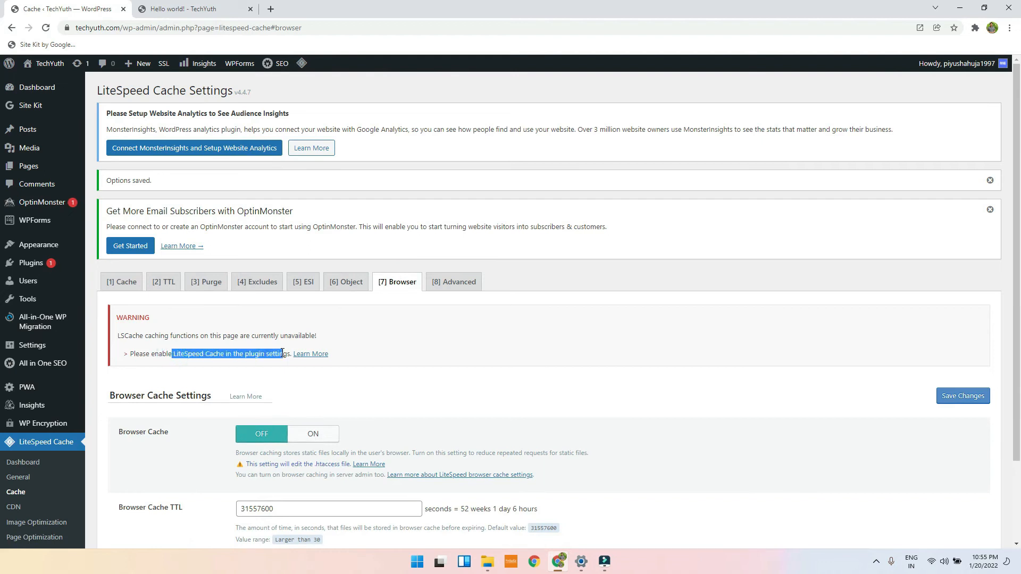
click(252, 327)
click(959, 395)
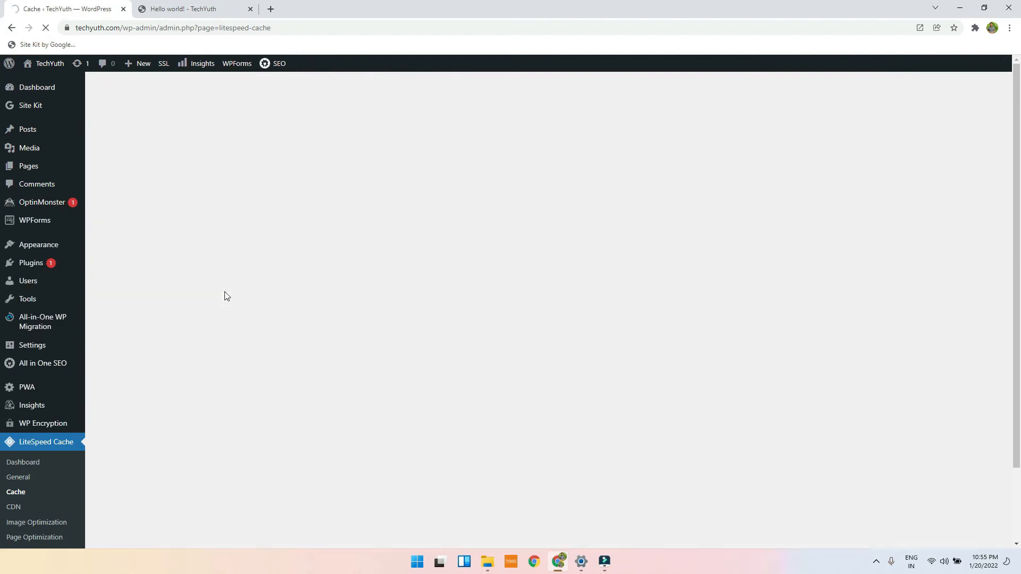
Step: Switch Enable Cache on in the cache control settings and save the changes
click(130, 282)
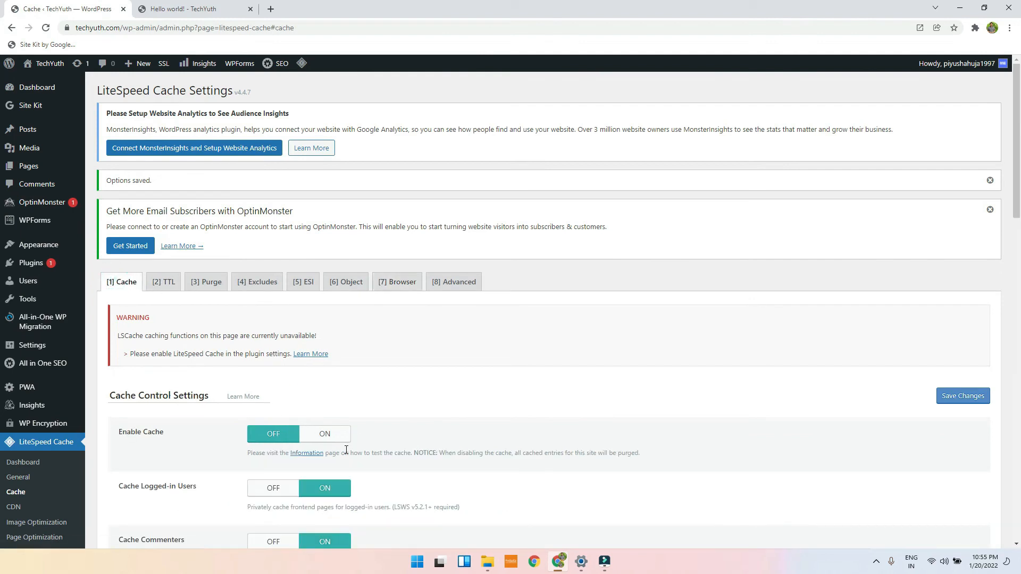
click(324, 434)
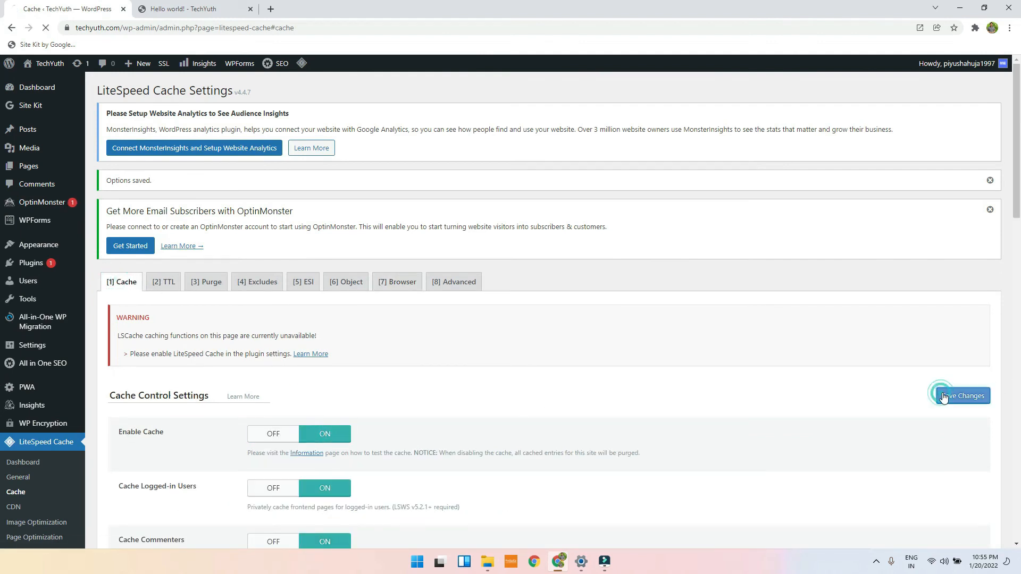
click(952, 397)
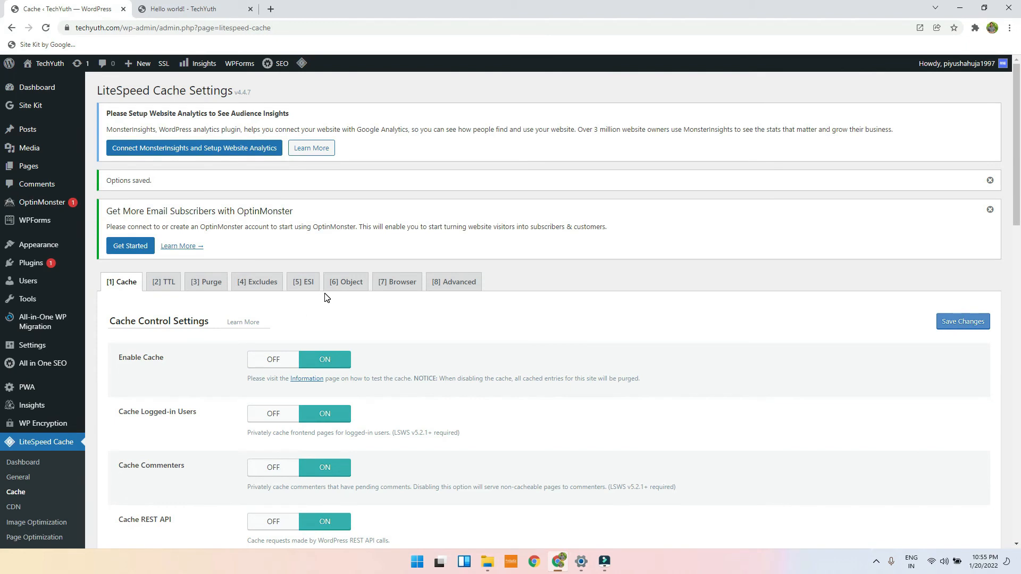
Step: Open LiteSpeed's Image Optimization page and review its summary, including storage optimization and thumbnail group sizes
scroll(327, 297, down, 3)
click(58, 436)
scroll(287, 335, down, 1)
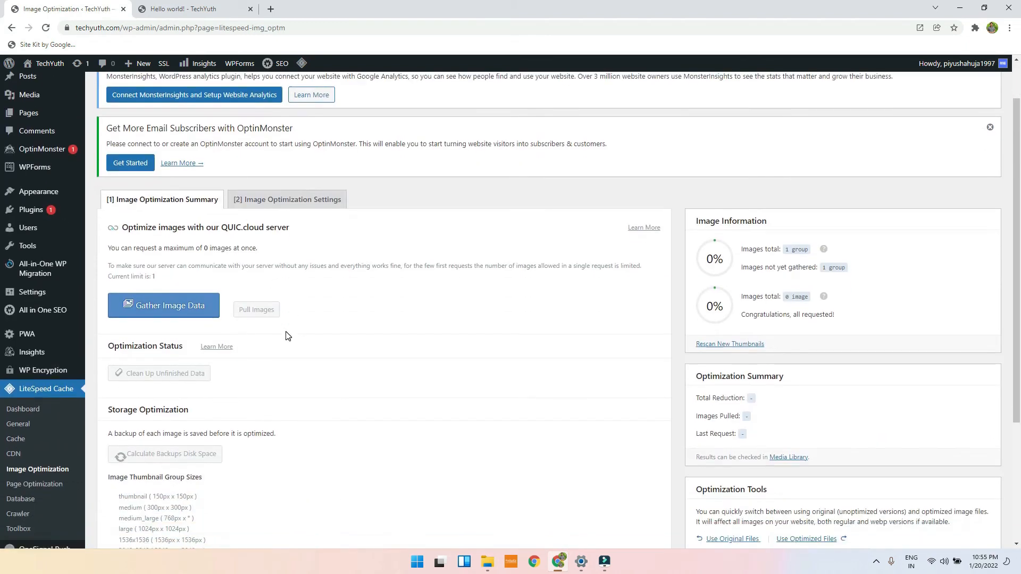
scroll(228, 390, down, 3)
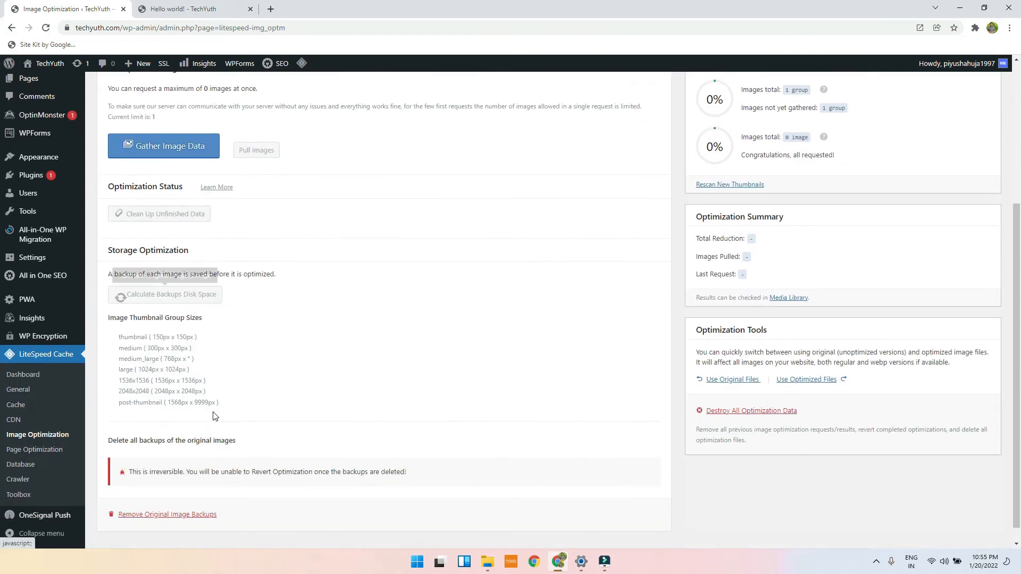
scroll(234, 394, up, 4)
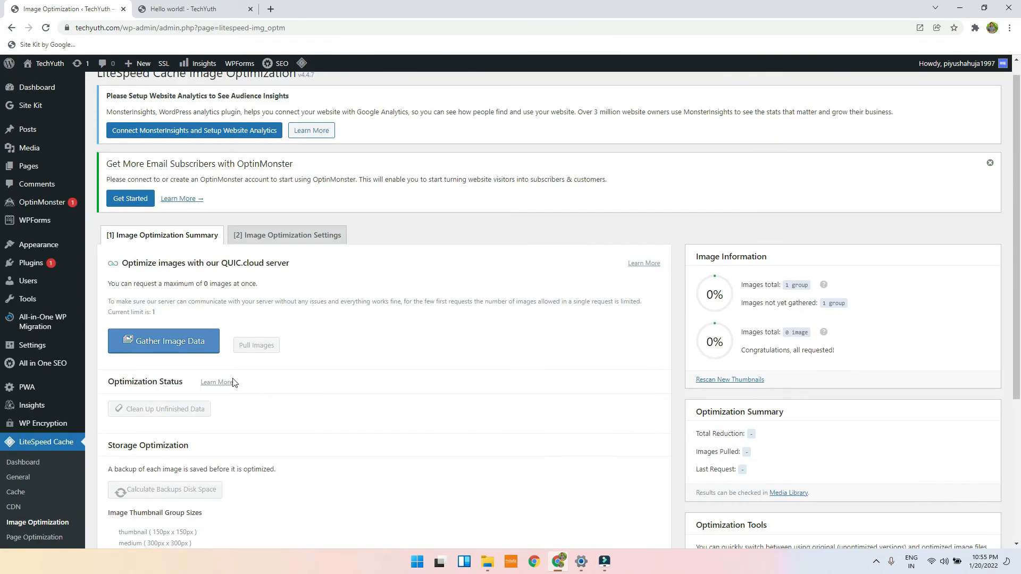
Step: Review the Image Optimization settings, from Auto Request Cron through the WebP options to WordPress Image Quality Control
click(296, 235)
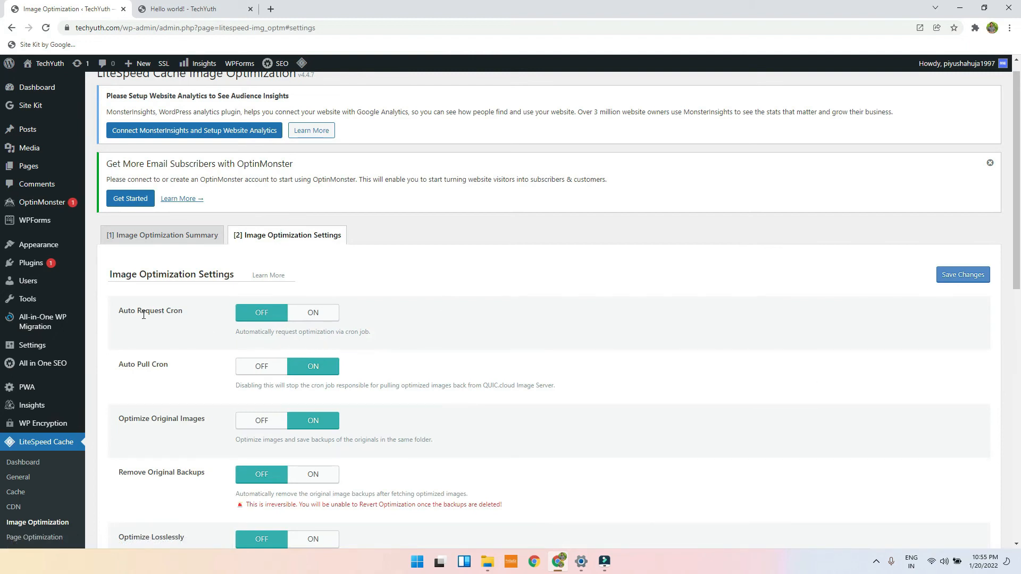
scroll(184, 322, down, 5)
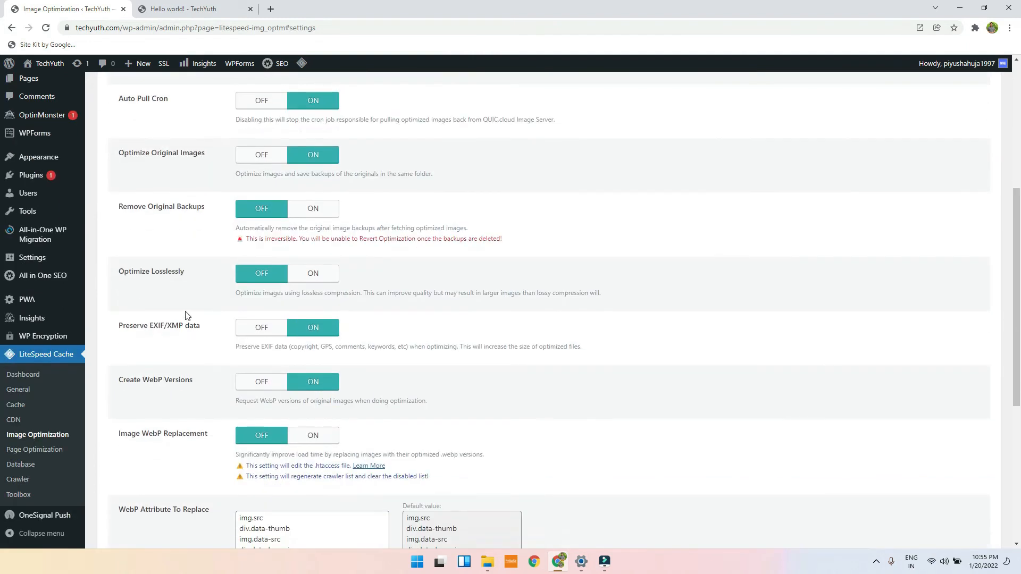
scroll(186, 307, down, 4)
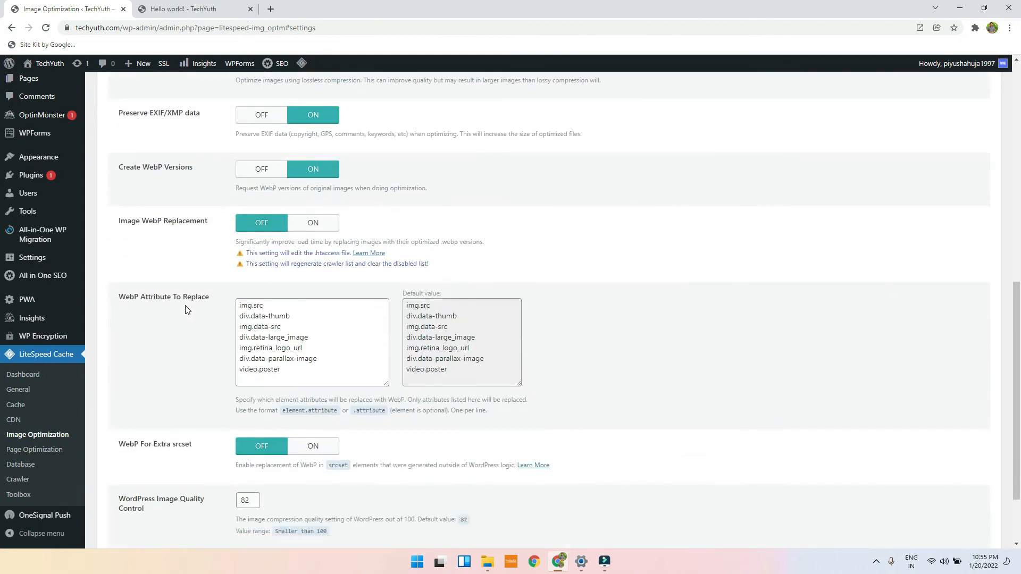
scroll(268, 343, down, 2)
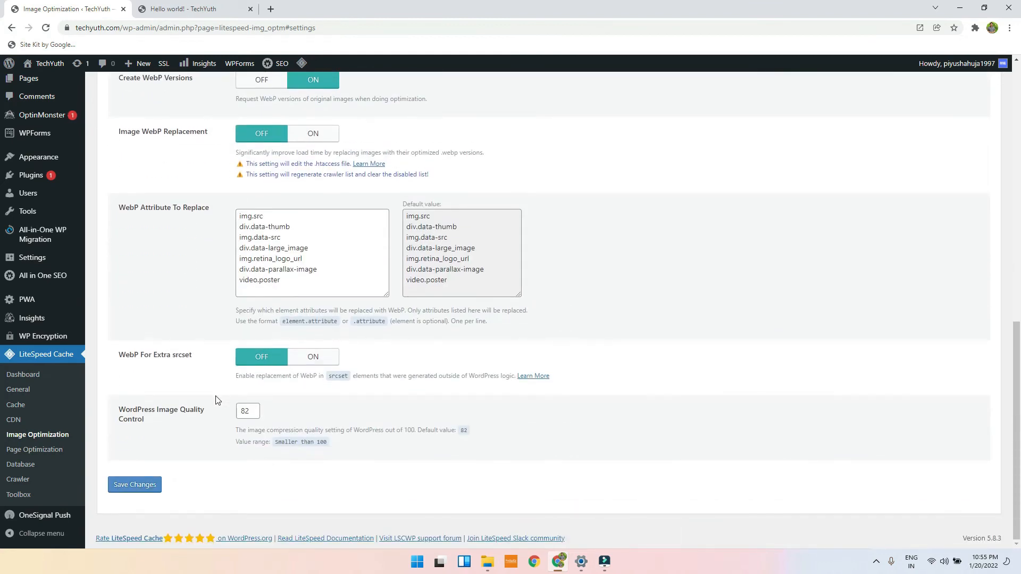
drag(116, 355, 198, 358)
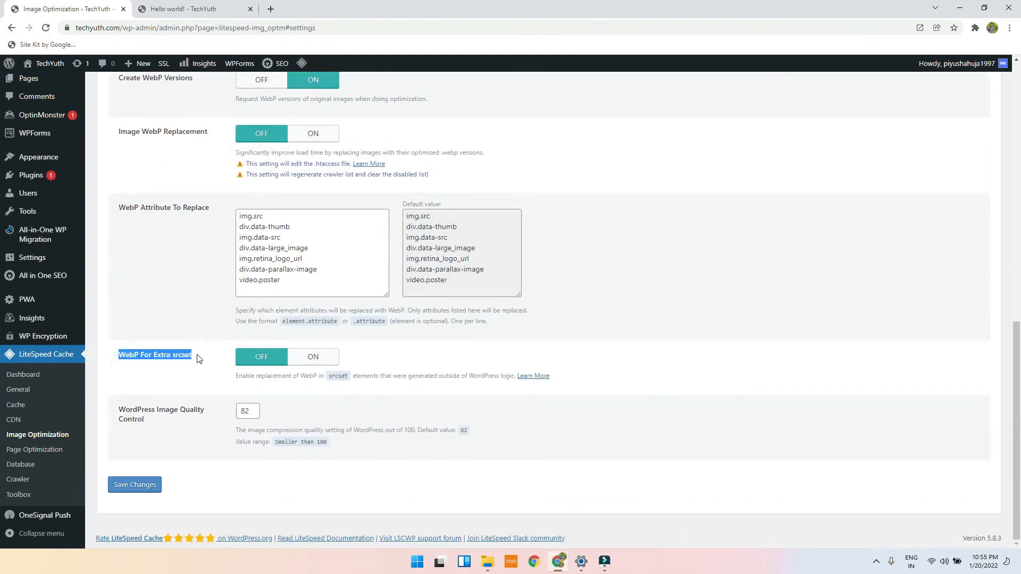
Step: Read the description of the WebP For Extra srcset option and look back over the other image optimization settings
drag(272, 376, 489, 377)
click(301, 368)
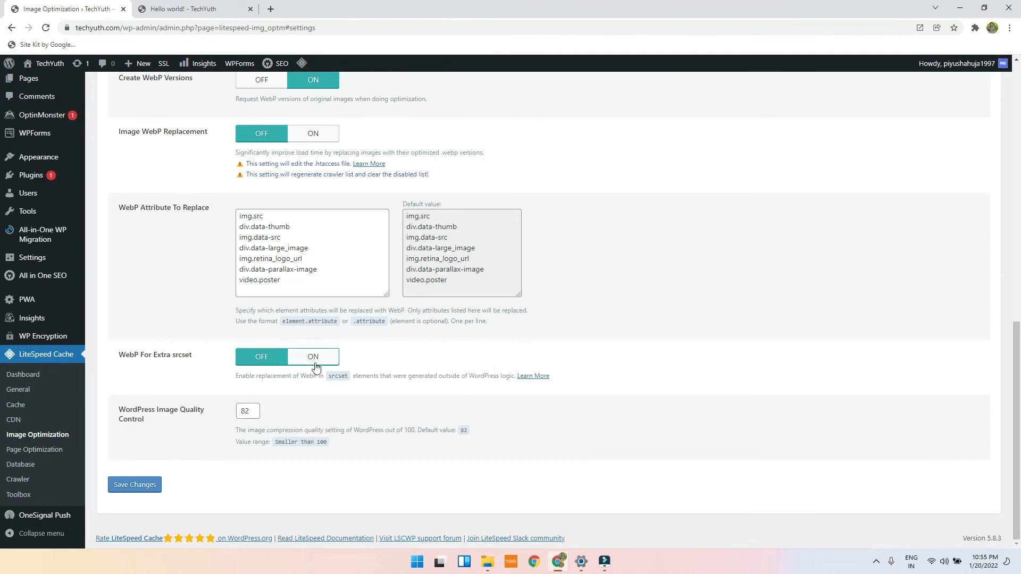
scroll(316, 367, up, 4)
scroll(255, 377, down, 3)
scroll(197, 390, up, 4)
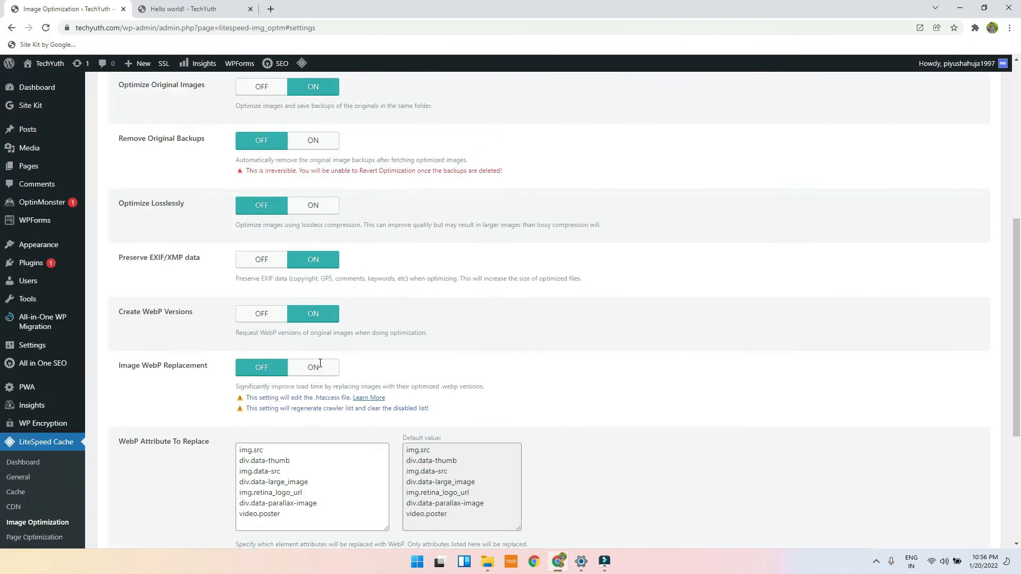
Step: Switch Image WebP Replacement on in the image optimization settings and save the changes
drag(132, 343, 209, 346)
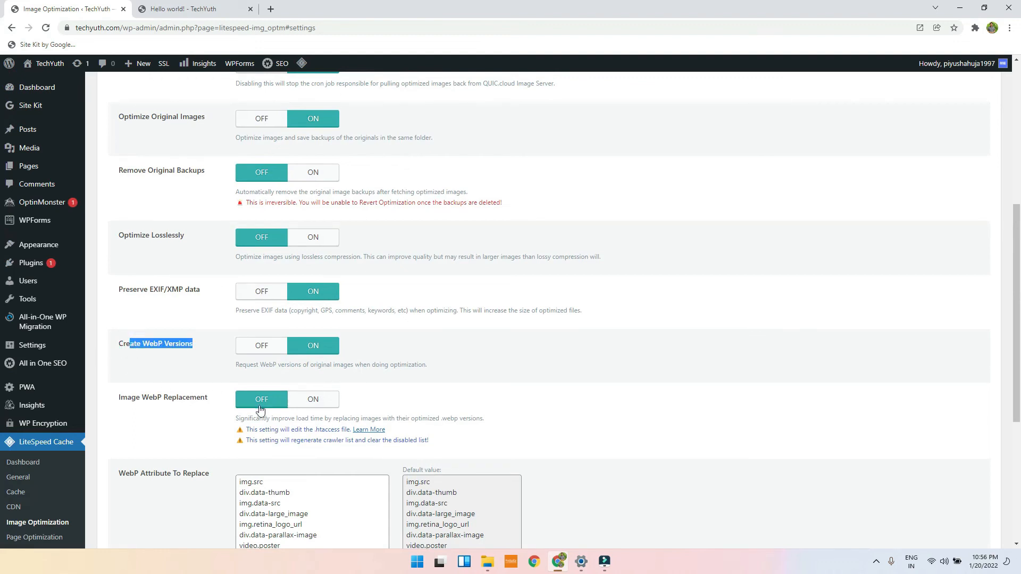
drag(291, 420, 460, 418)
click(460, 418)
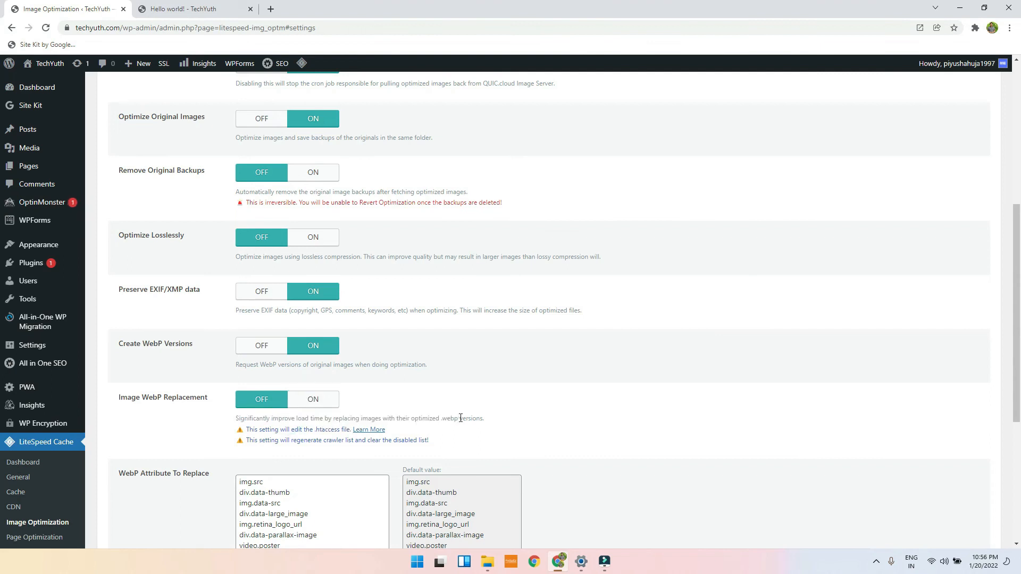
click(335, 400)
scroll(340, 399, down, 5)
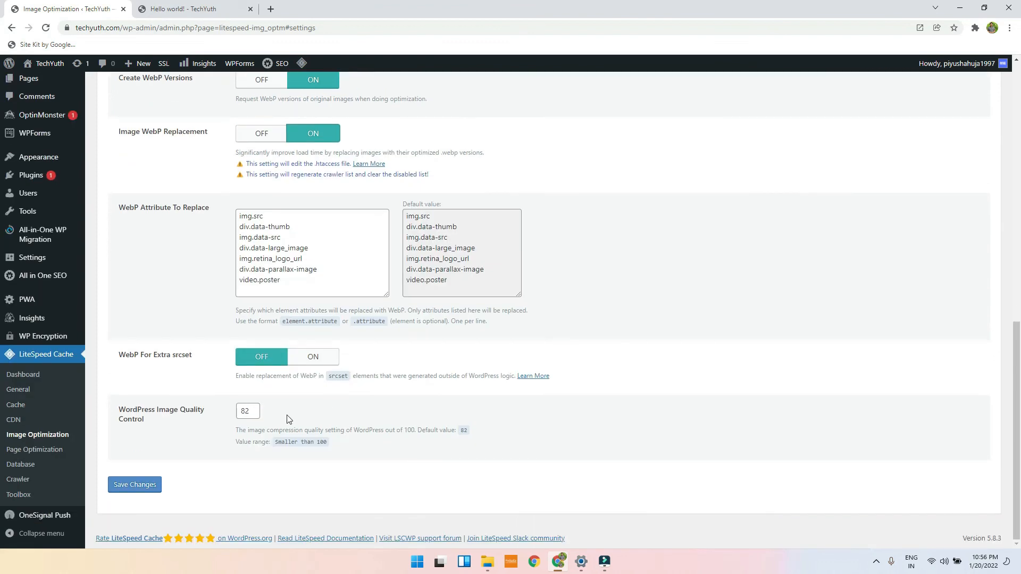
click(134, 484)
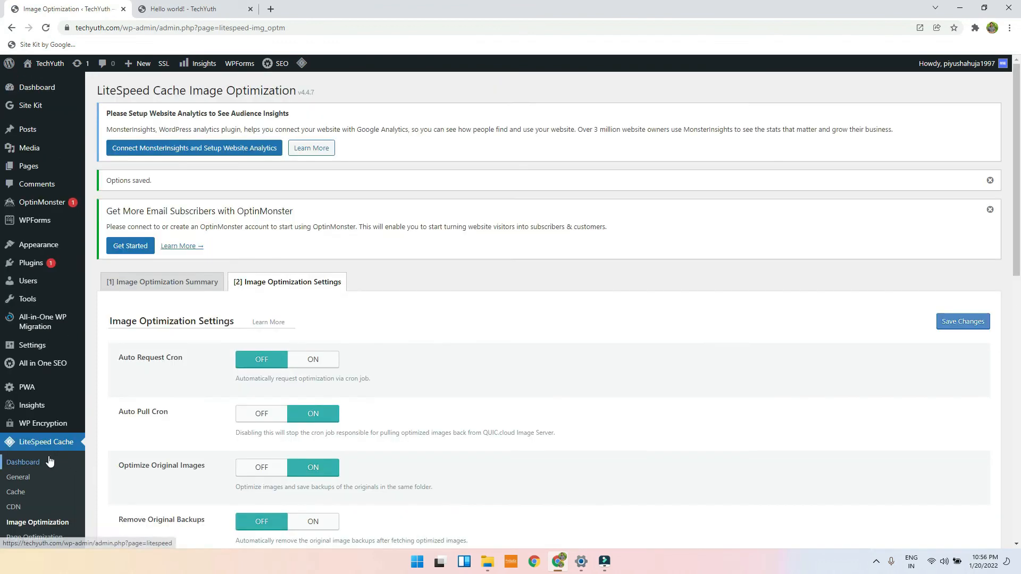
Step: Open LiteSpeed's Page Optimization page and review the CSS settings from CSS Minify through Font Display Optimization
scroll(55, 473, down, 4)
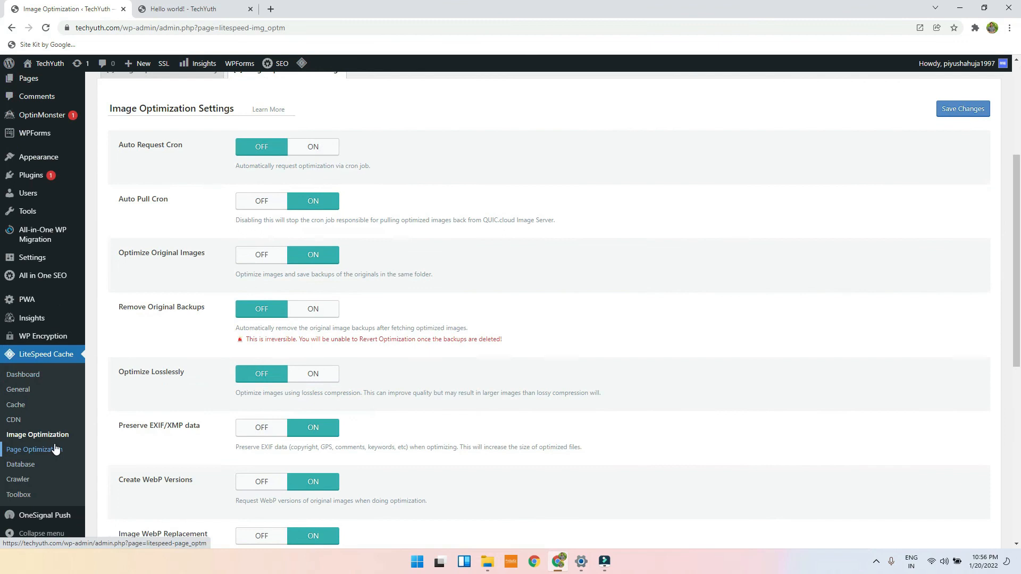
click(55, 449)
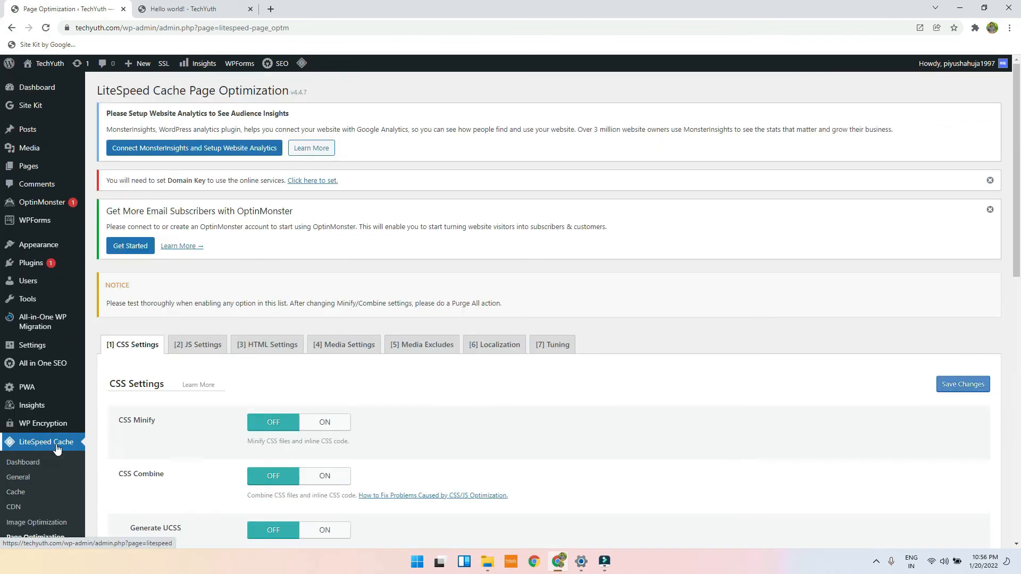
scroll(321, 287, down, 3)
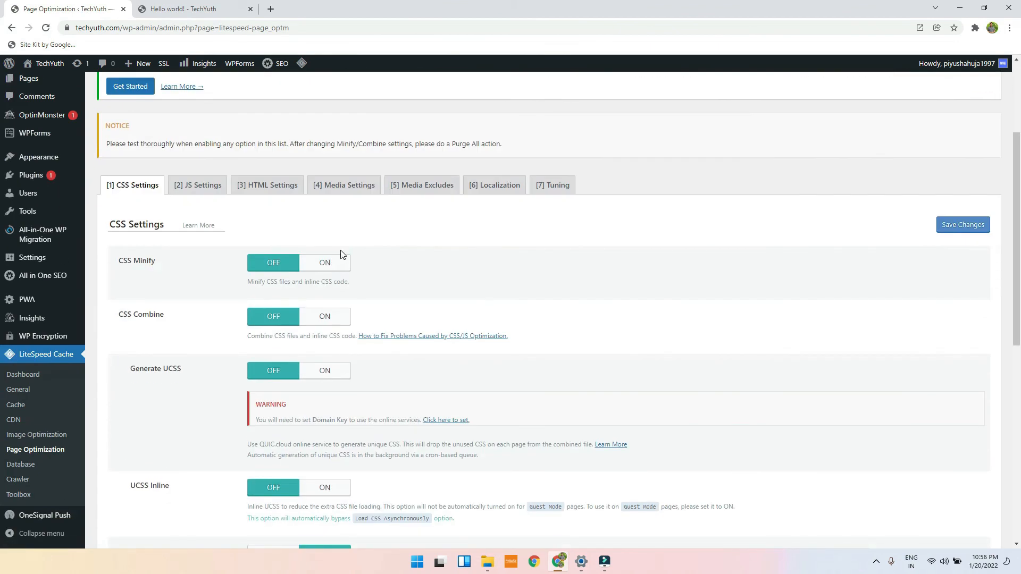
scroll(374, 264, down, 1)
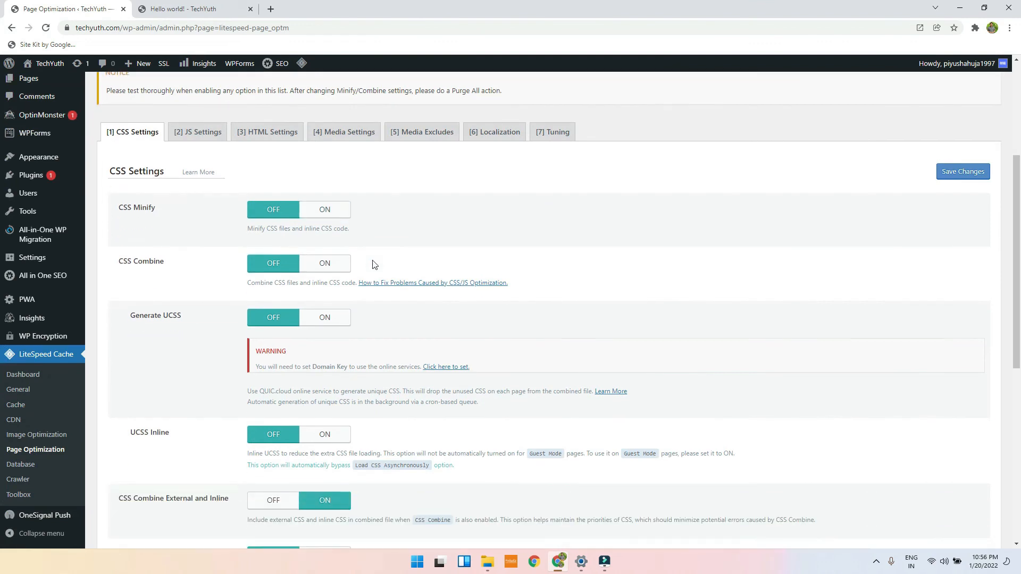
scroll(374, 265, down, 7)
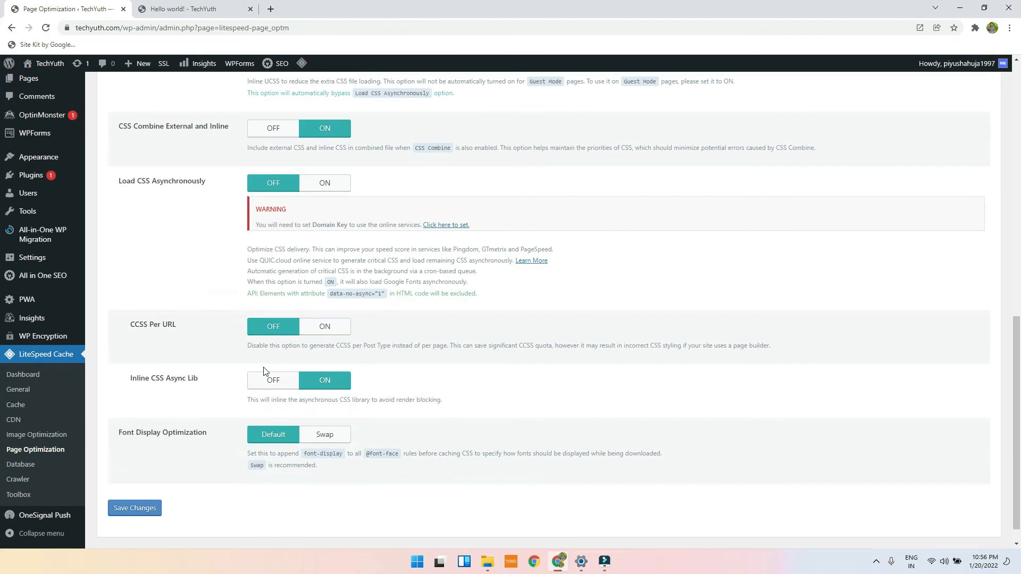
Step: Review LiteSpeed's Crawler summary with its cron list and status, and the purge options in the Toolbox
click(29, 485)
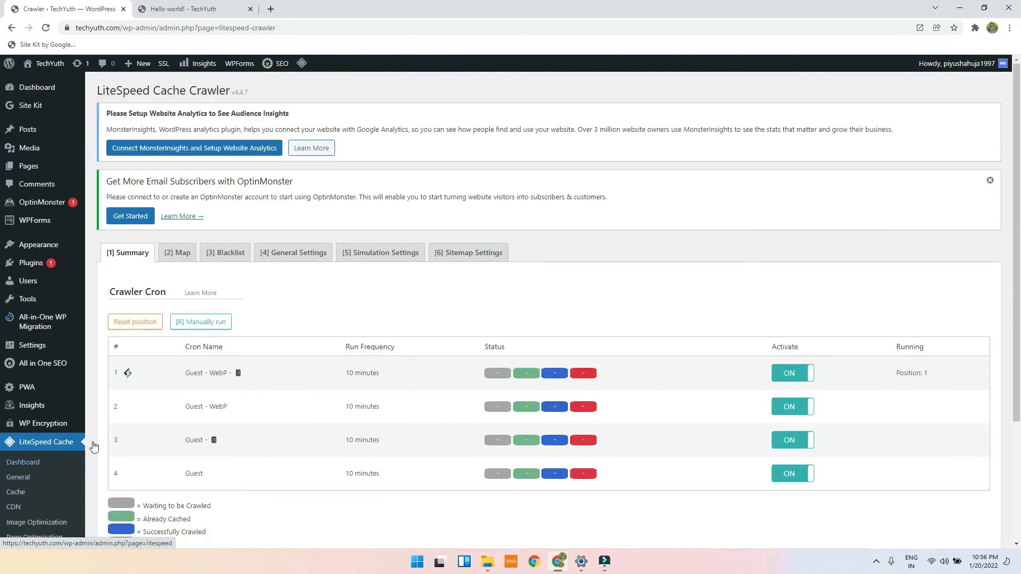
scroll(103, 444, down, 3)
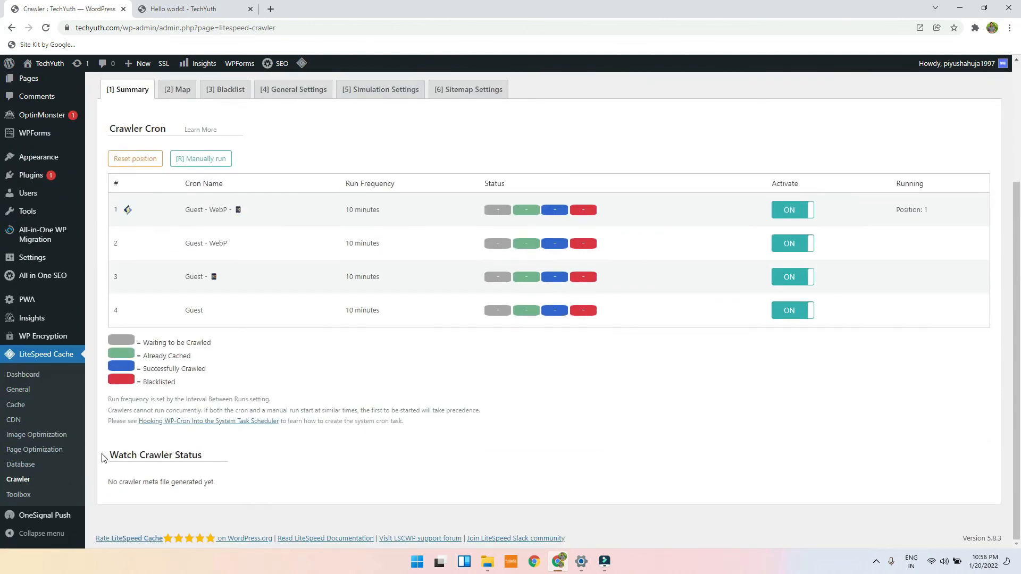
click(44, 495)
scroll(521, 416, down, 3)
scroll(502, 411, up, 1)
scroll(502, 411, up, 2)
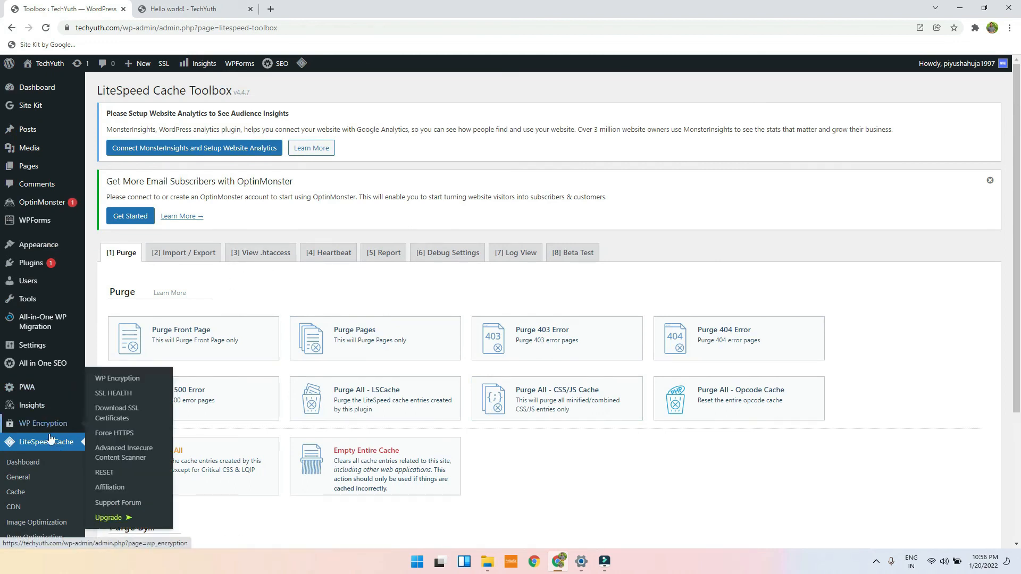
Step: Open the LiteSpeed Cache dashboard and review its usage statistics, cache status and crawler status
click(52, 453)
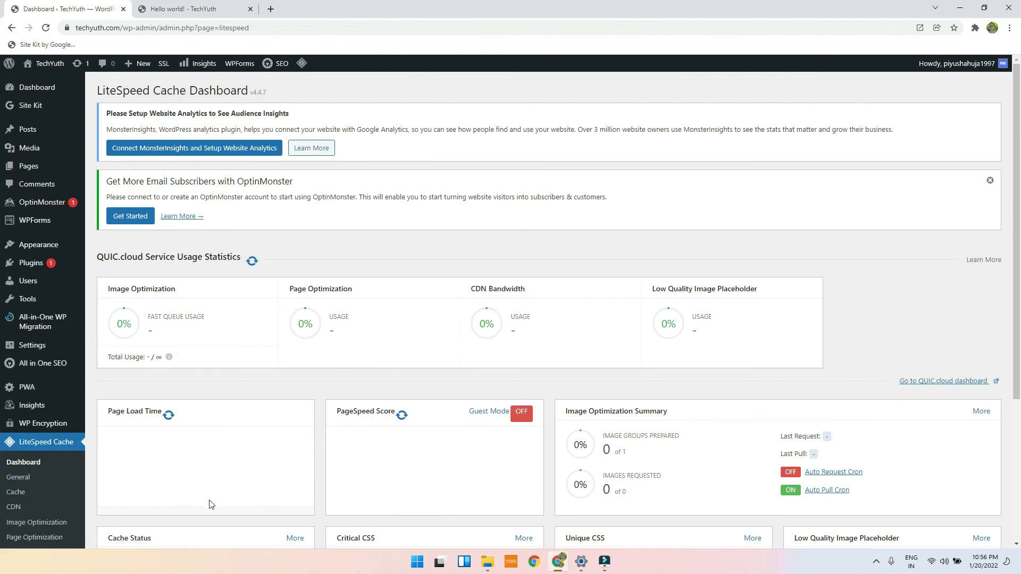
scroll(213, 470, down, 4)
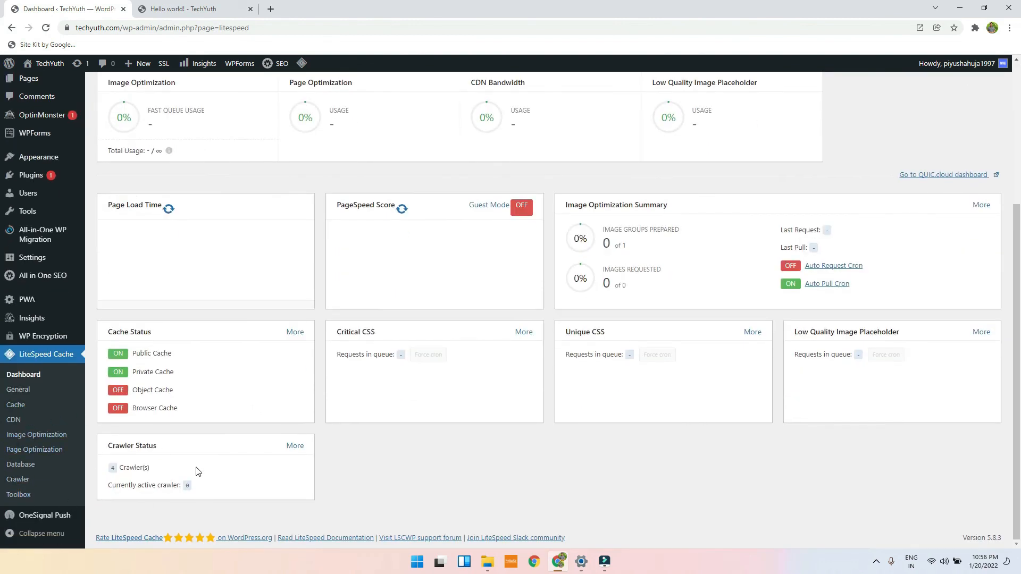